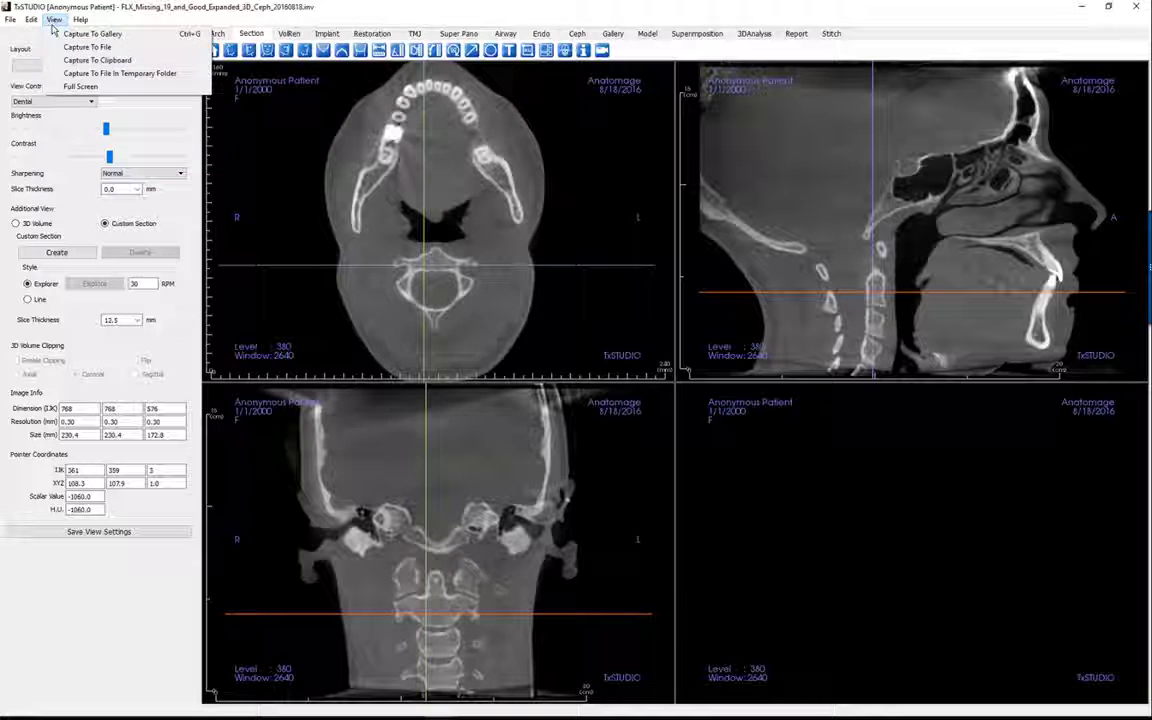
View the sections in full screen, return to the normal window, and enlarge the axial view.
click(90, 87)
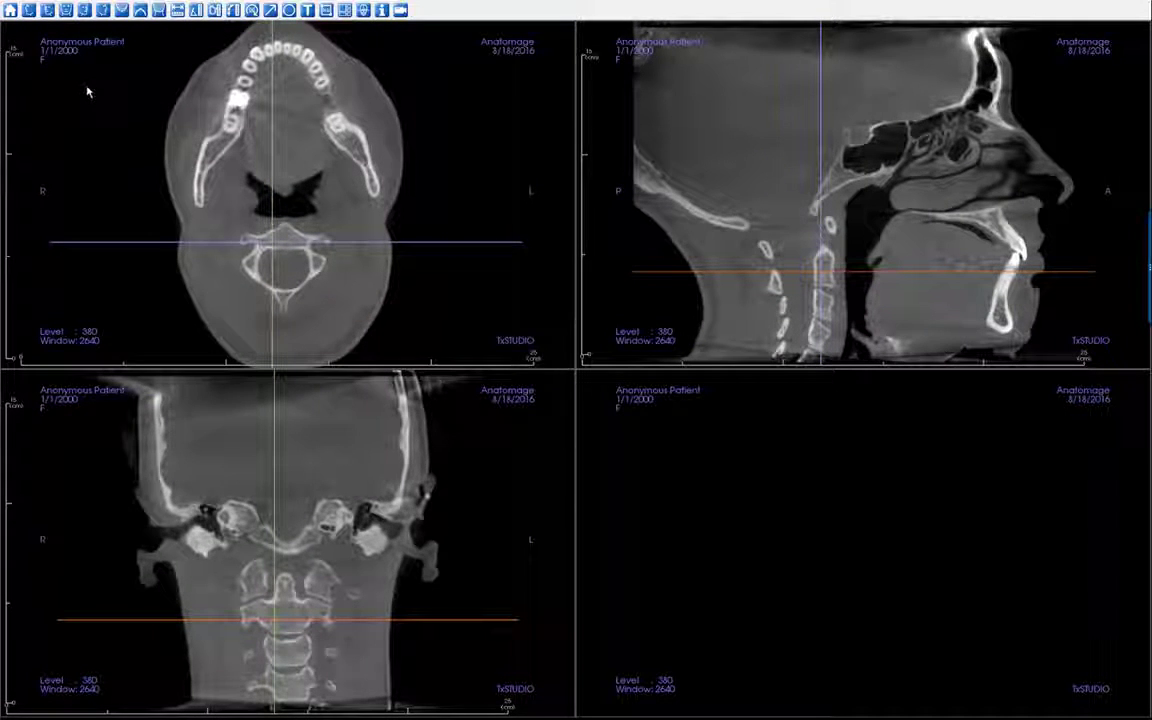
double_click(326, 181)
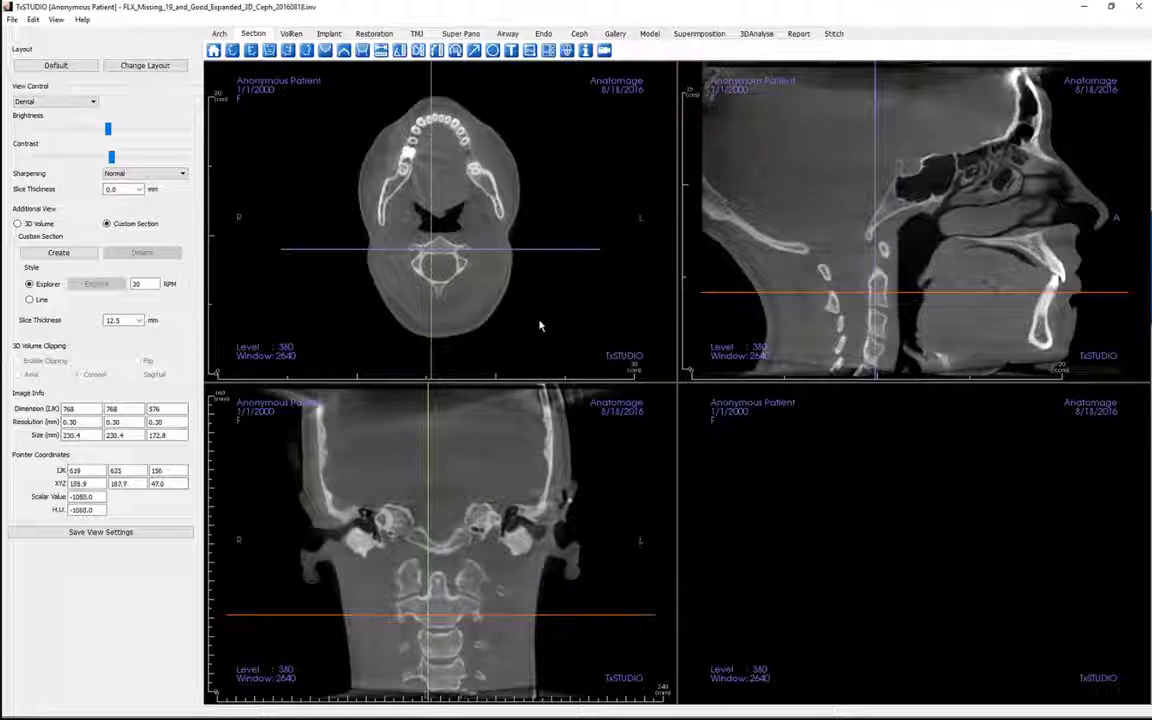
scroll(485, 253, up, 2)
scroll(485, 253, up, 1)
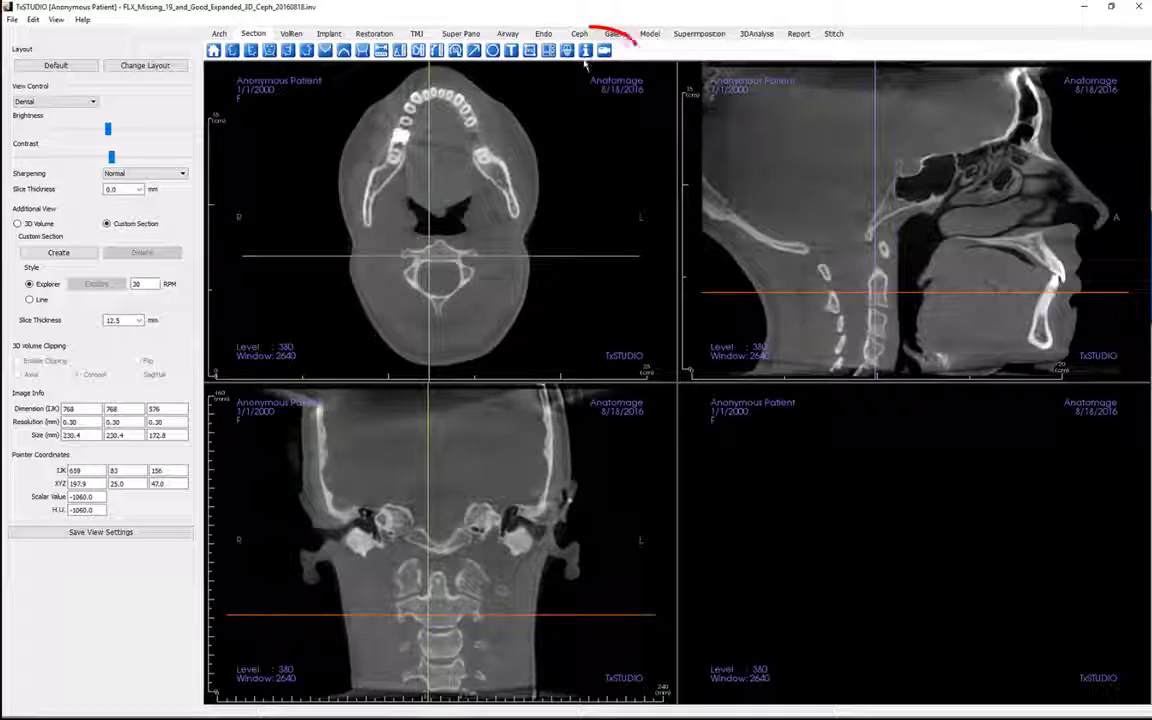
Toggle the information overlay and the crosshair lines in the section views off and back on.
click(586, 51)
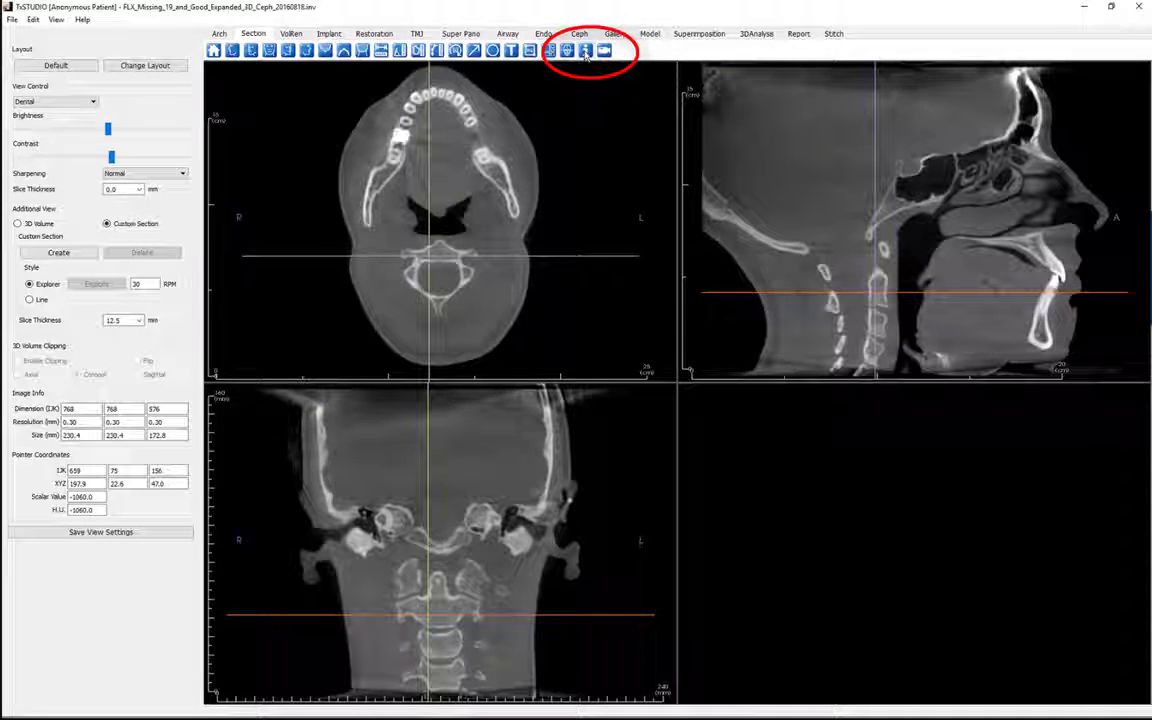
click(586, 51)
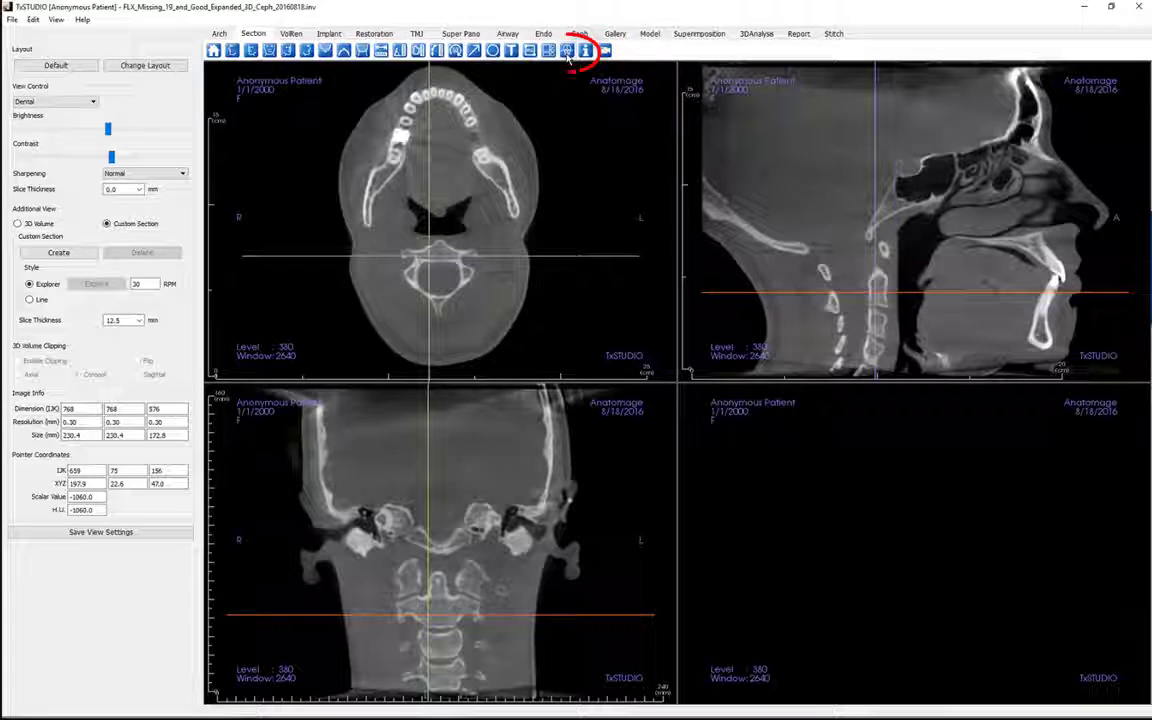
click(567, 51)
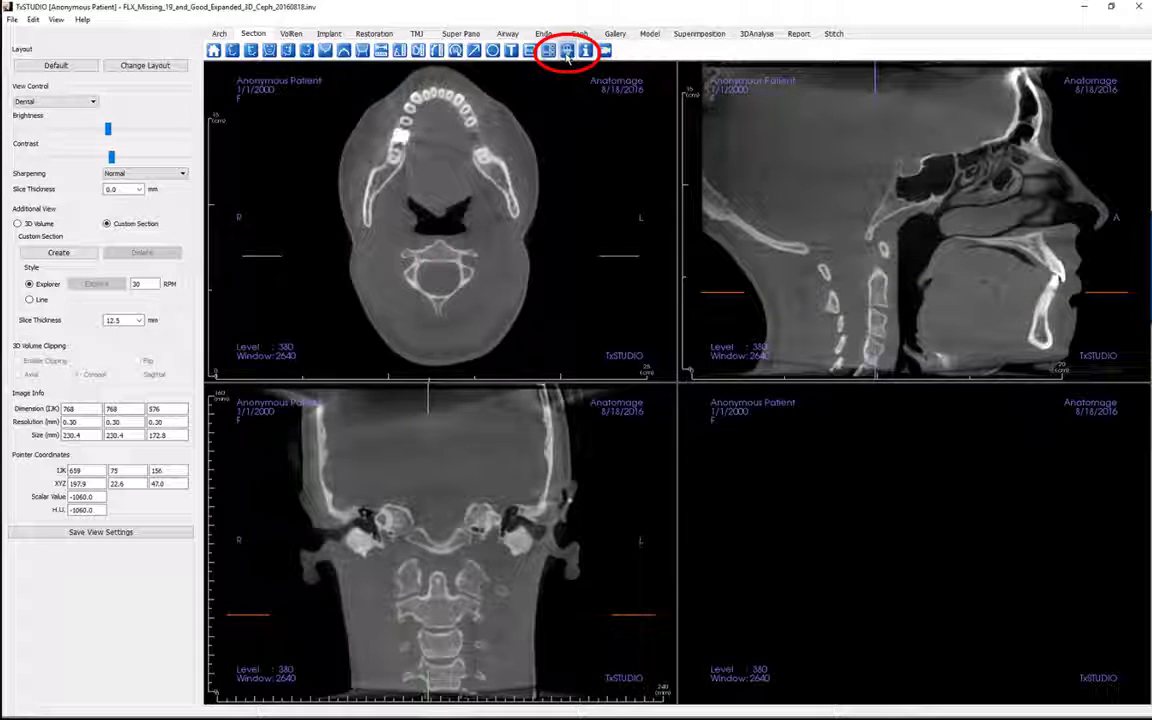
click(568, 56)
click(567, 53)
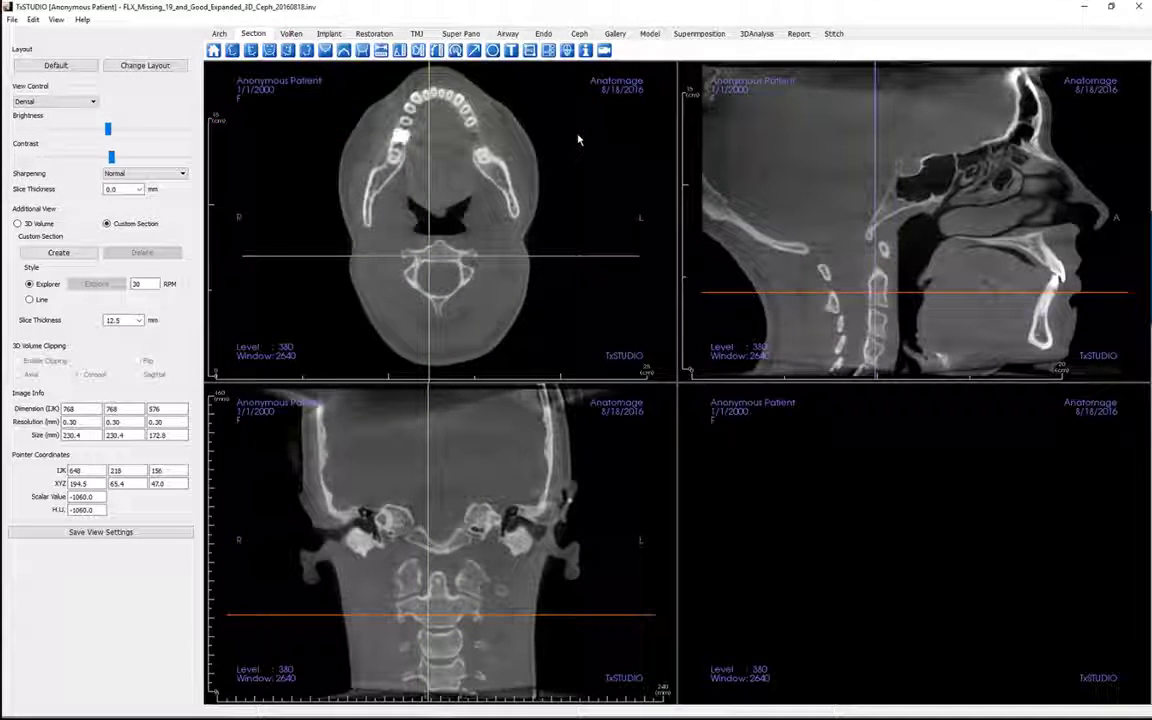
Open the case information to examine the patient, clinician and scan details, and close it.
click(12, 19)
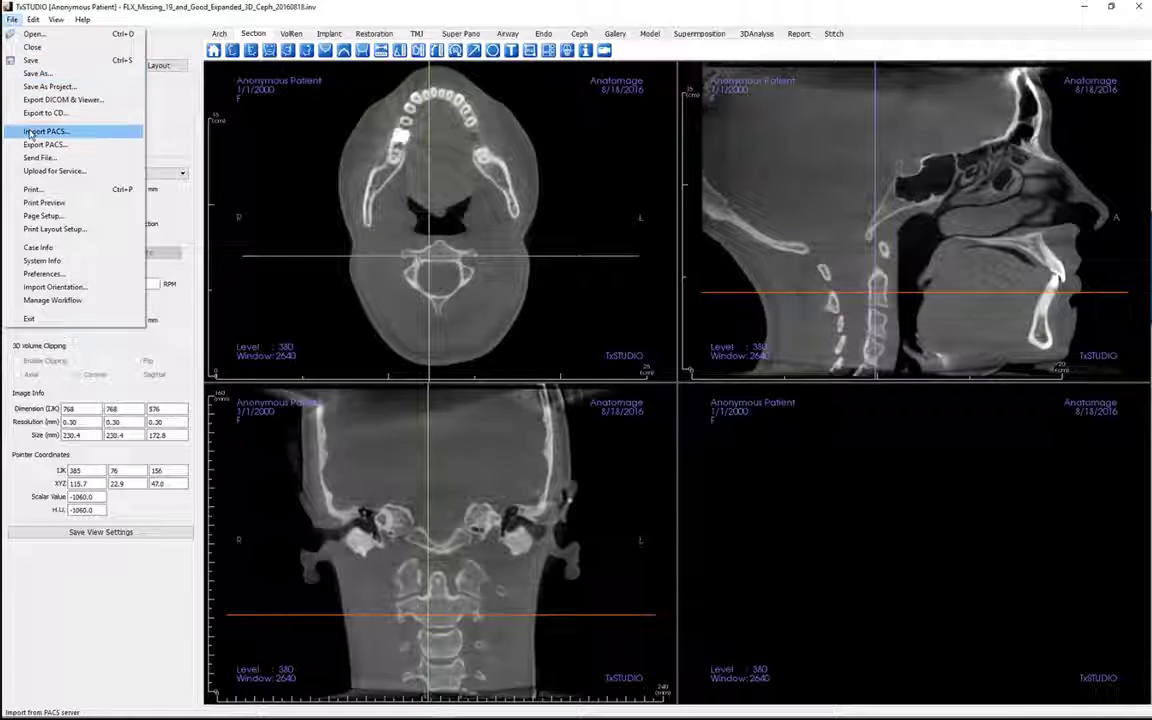
click(38, 248)
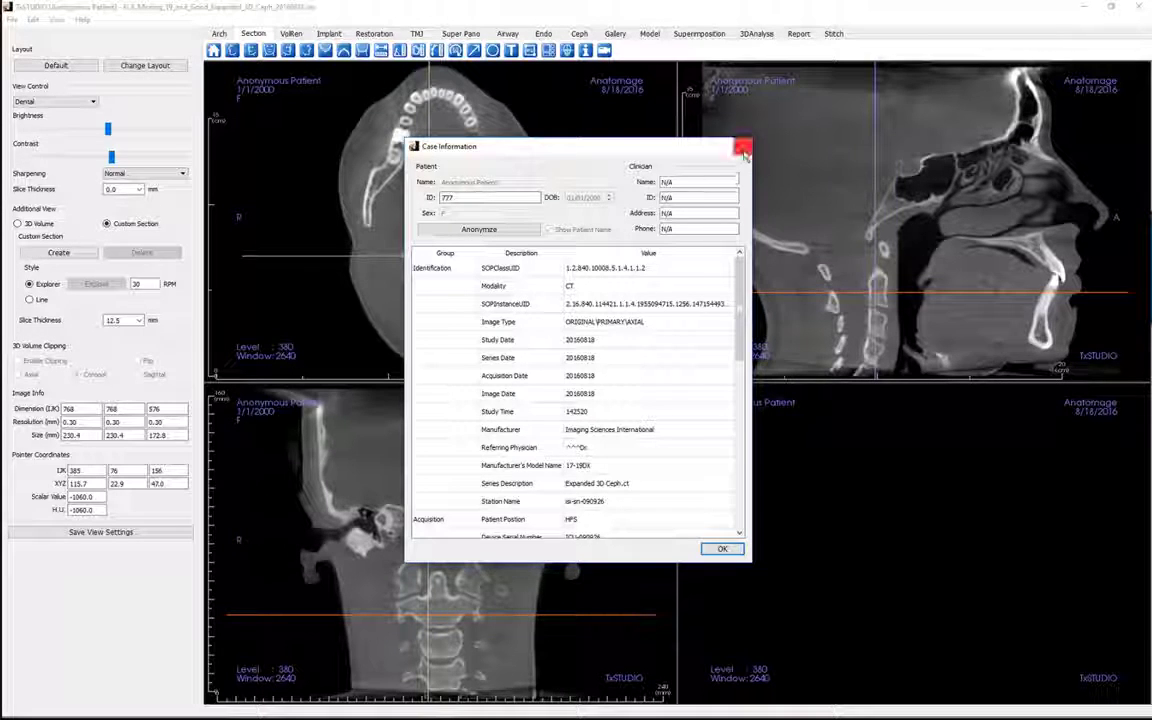
click(742, 146)
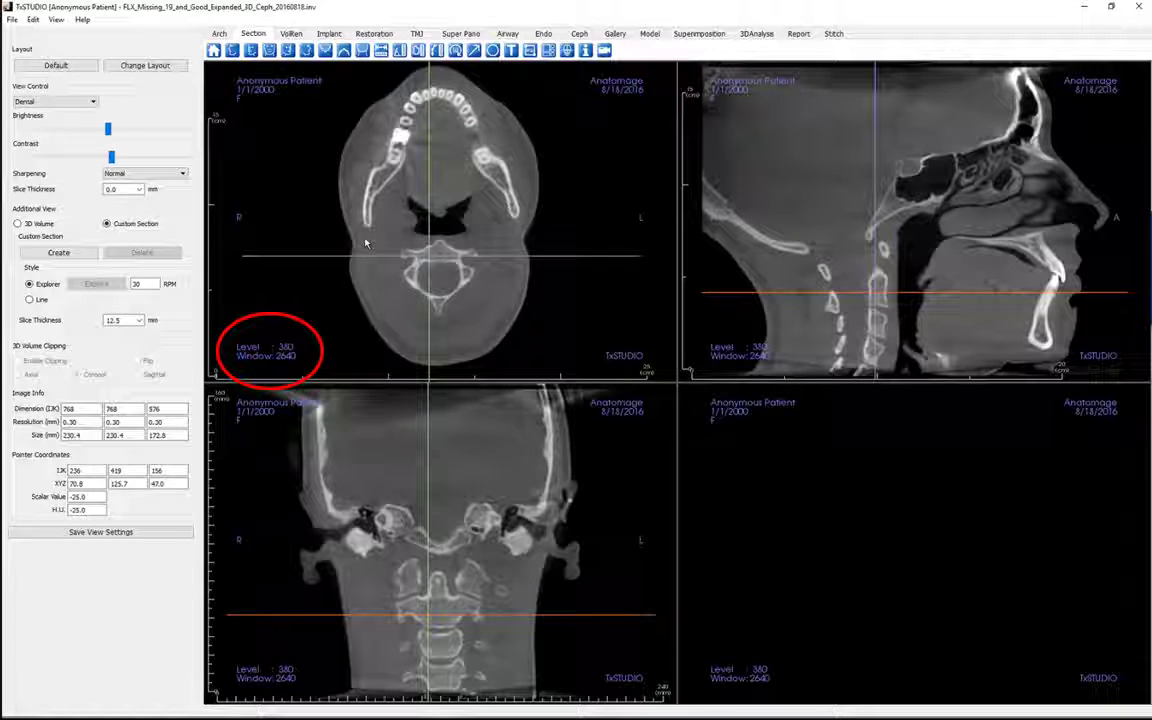
Adjust the axial view's brightness and contrast to a level of about 415 and a window of about 2584.
drag(362, 274, 362, 283)
drag(335, 240, 338, 225)
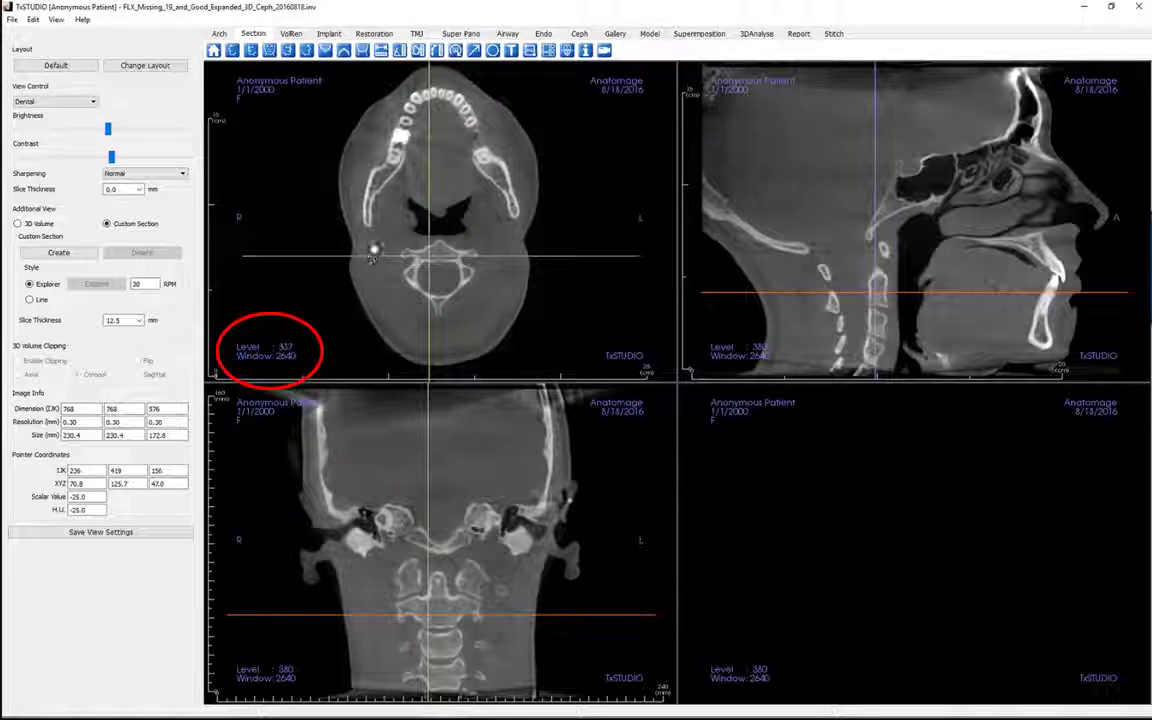
drag(437, 253, 376, 250)
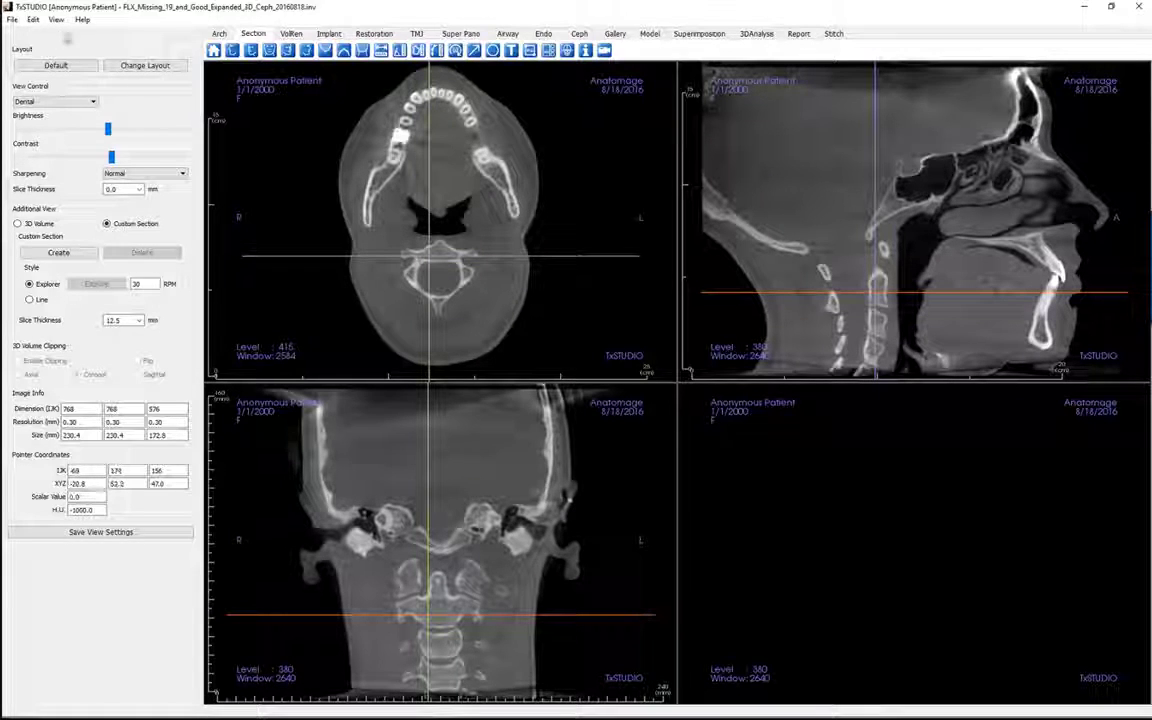
In the display preferences, replace the tag text with the doctor's name and enable auto saving of 2D view settings on application exit.
click(12, 19)
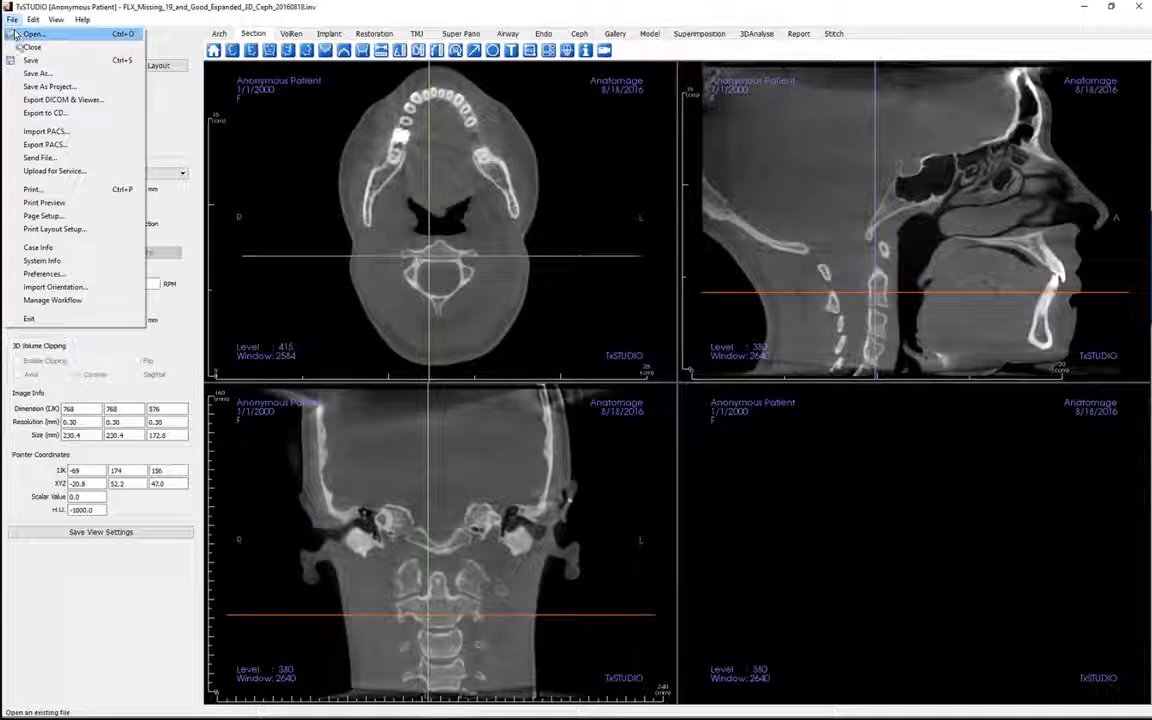
click(44, 274)
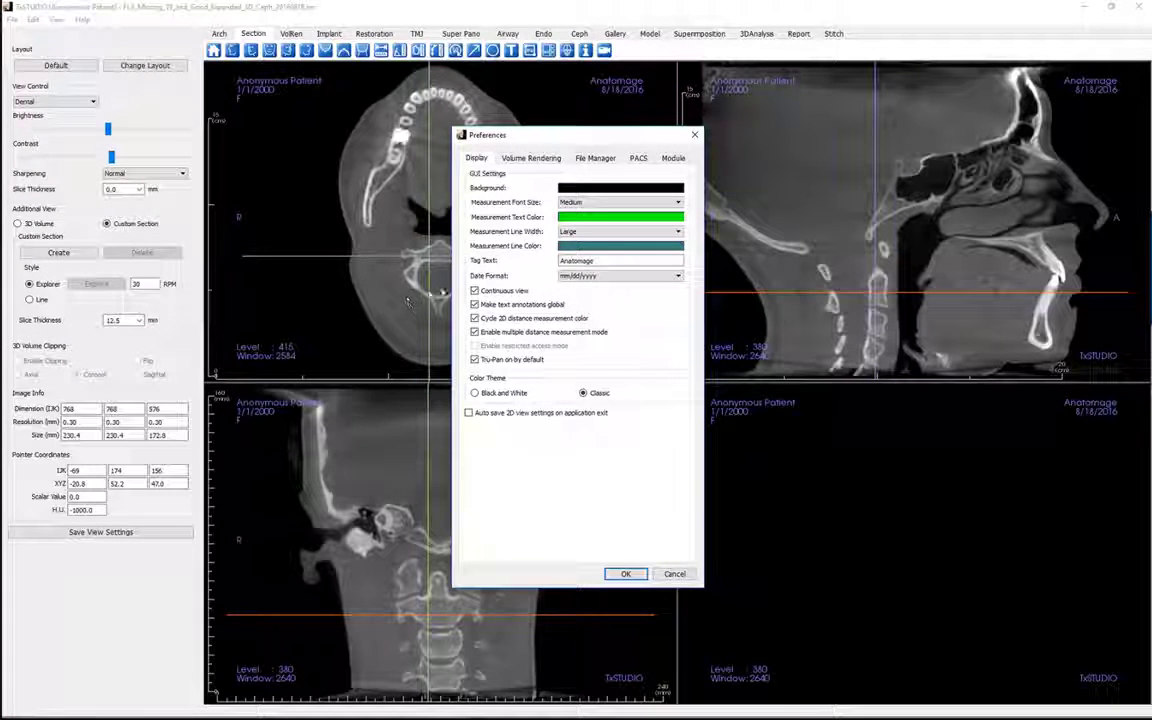
click(605, 261)
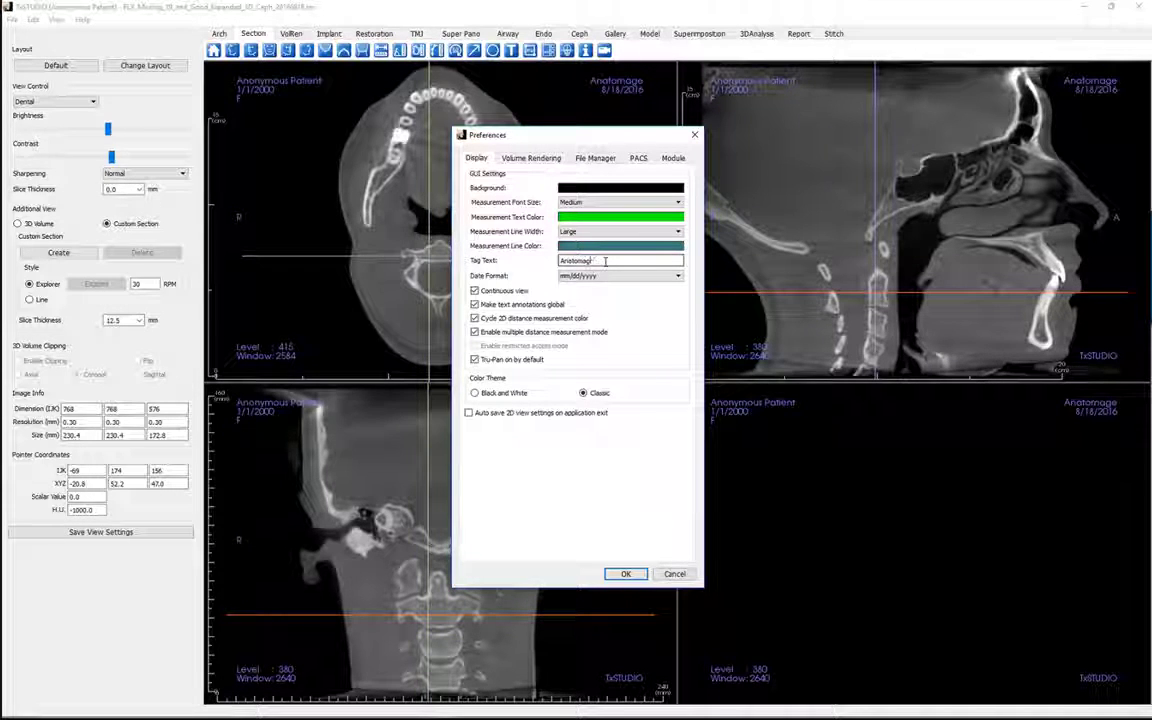
key(BackSpace)
key(BackSpace)
key(BackSpace)
key(BackSpace)
key(BackSpace)
key(BackSpace)
key(BackSpace)
key(BackSpace)
key(BackSpace)
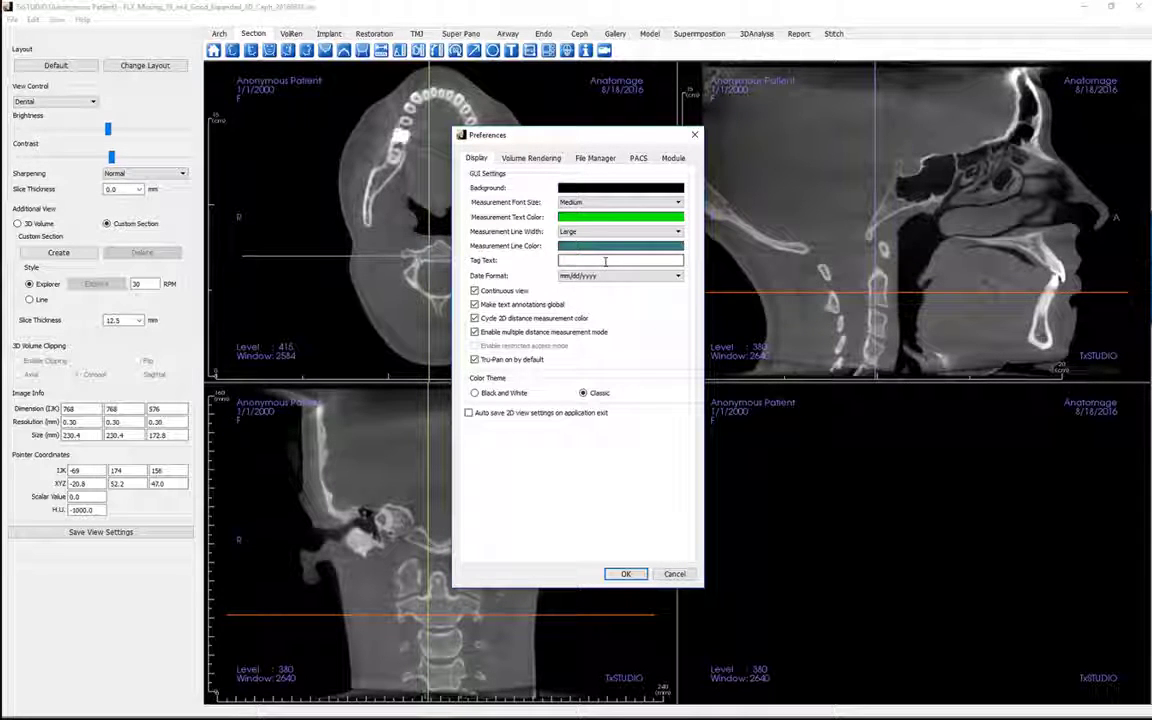
text(Dr.)
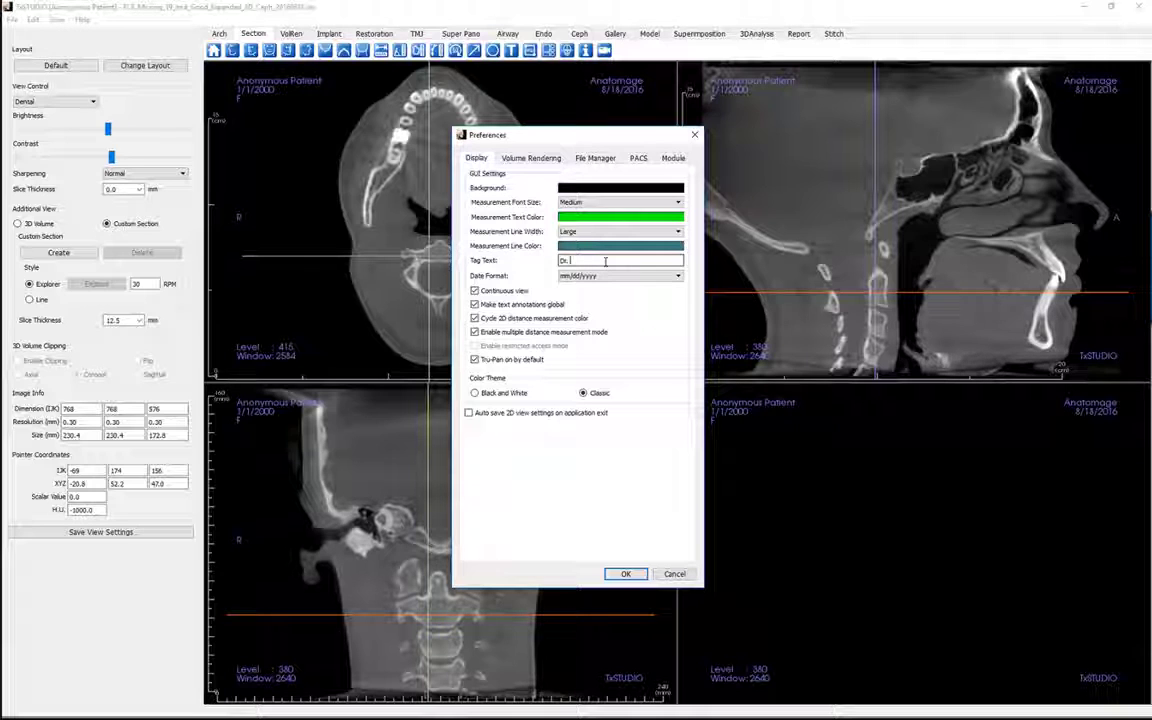
text( John)
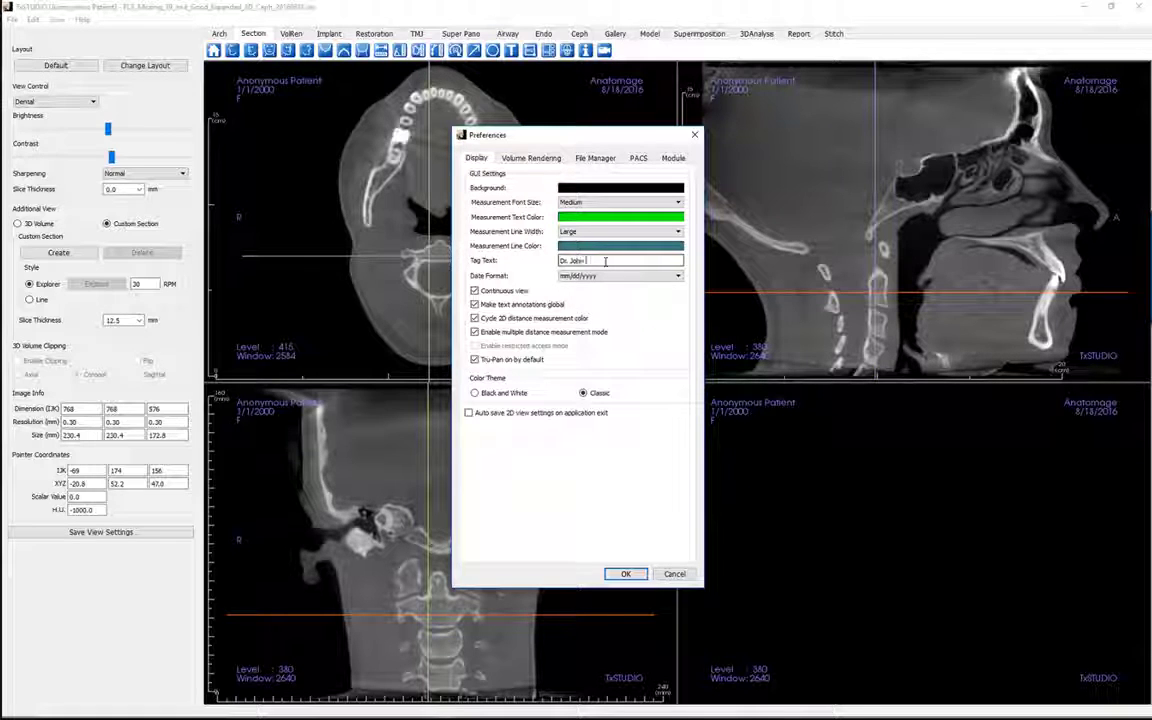
text( Smit)
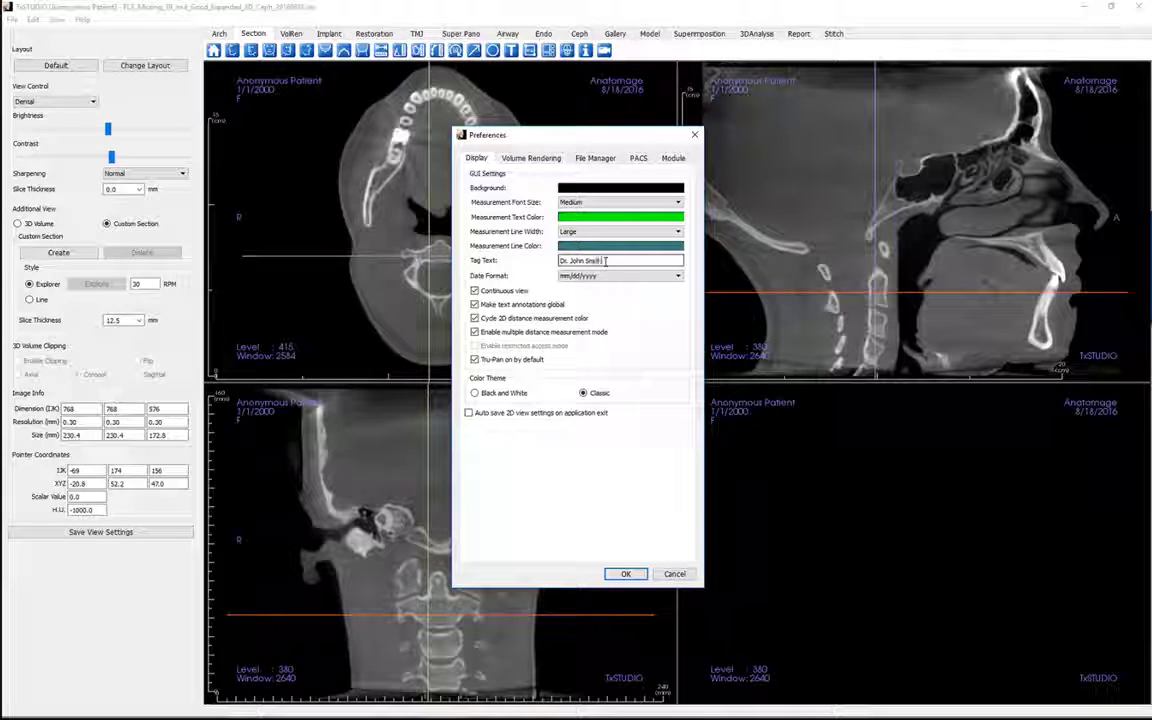
text(h)
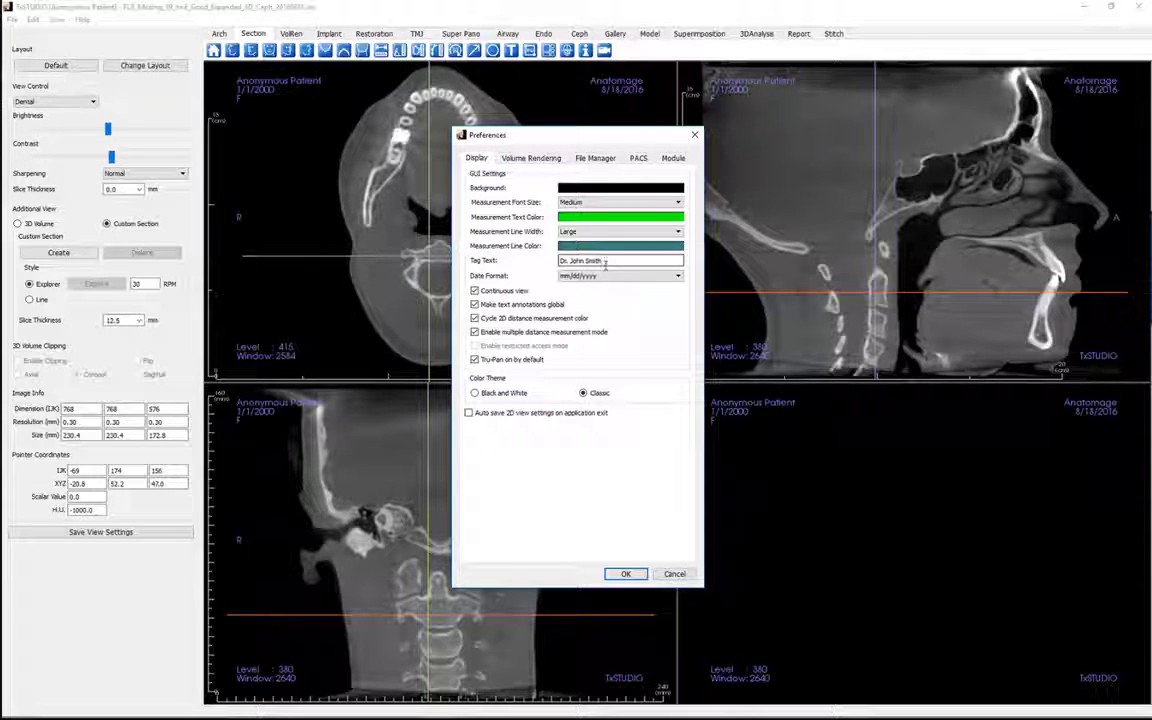
click(468, 413)
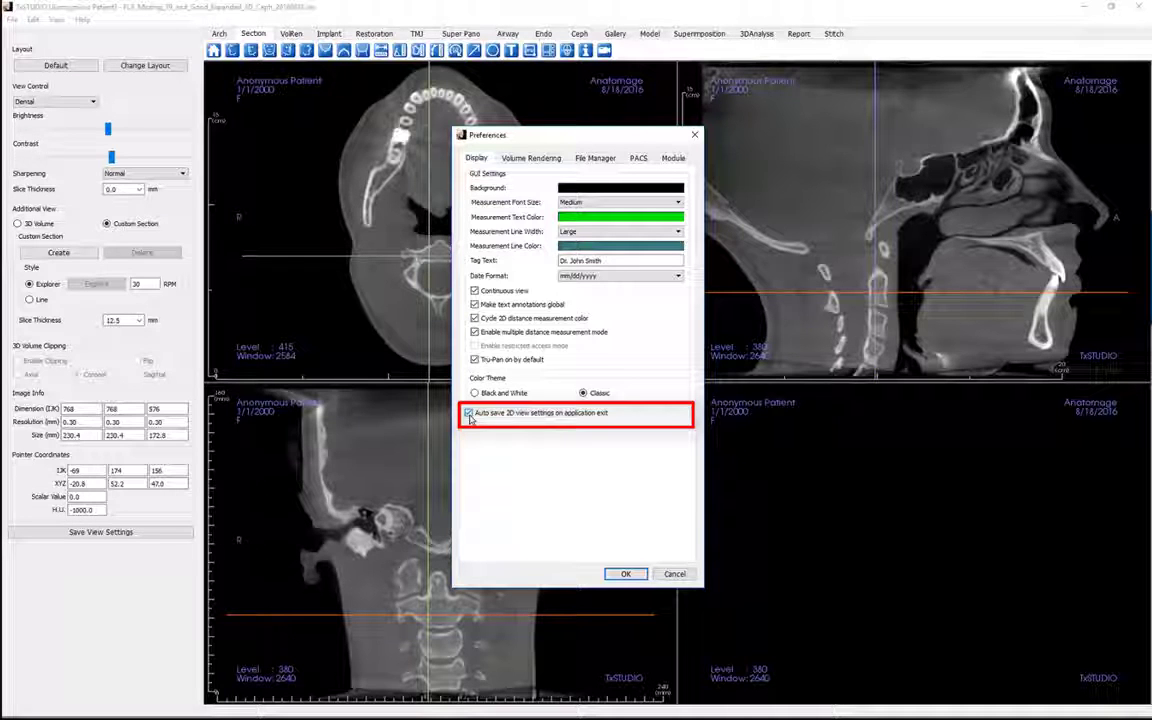
click(617, 576)
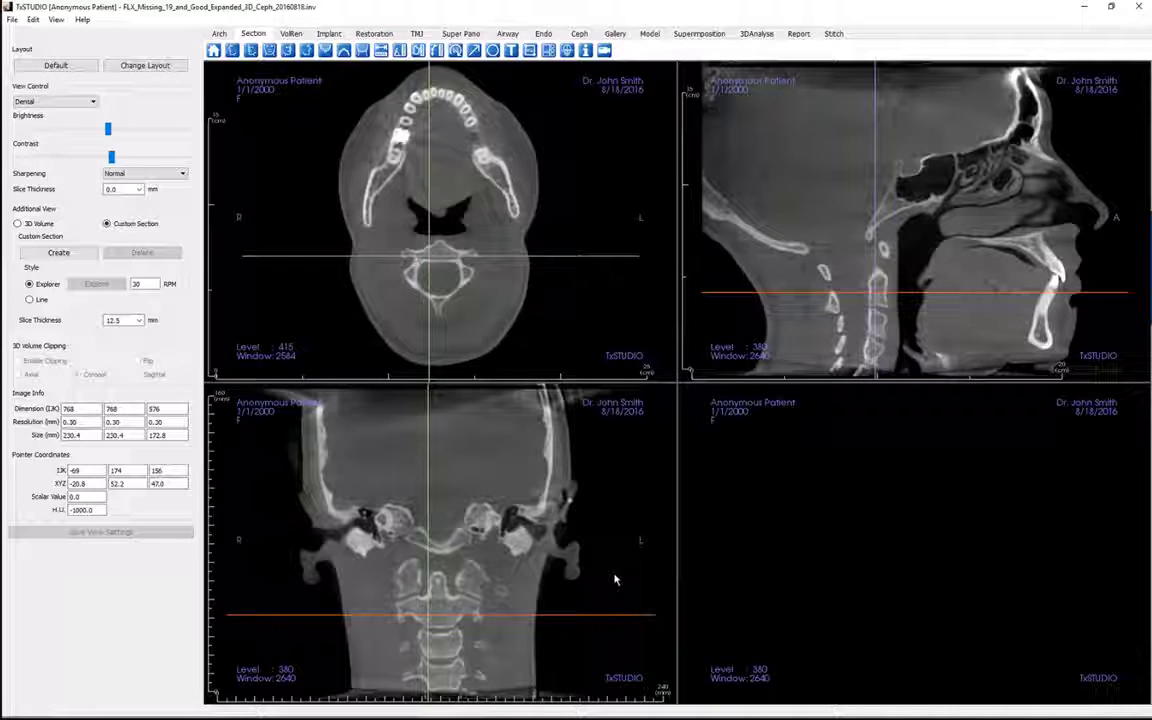
Switch the section views to the Axial +3 Sections layout and restore the default layout.
click(157, 67)
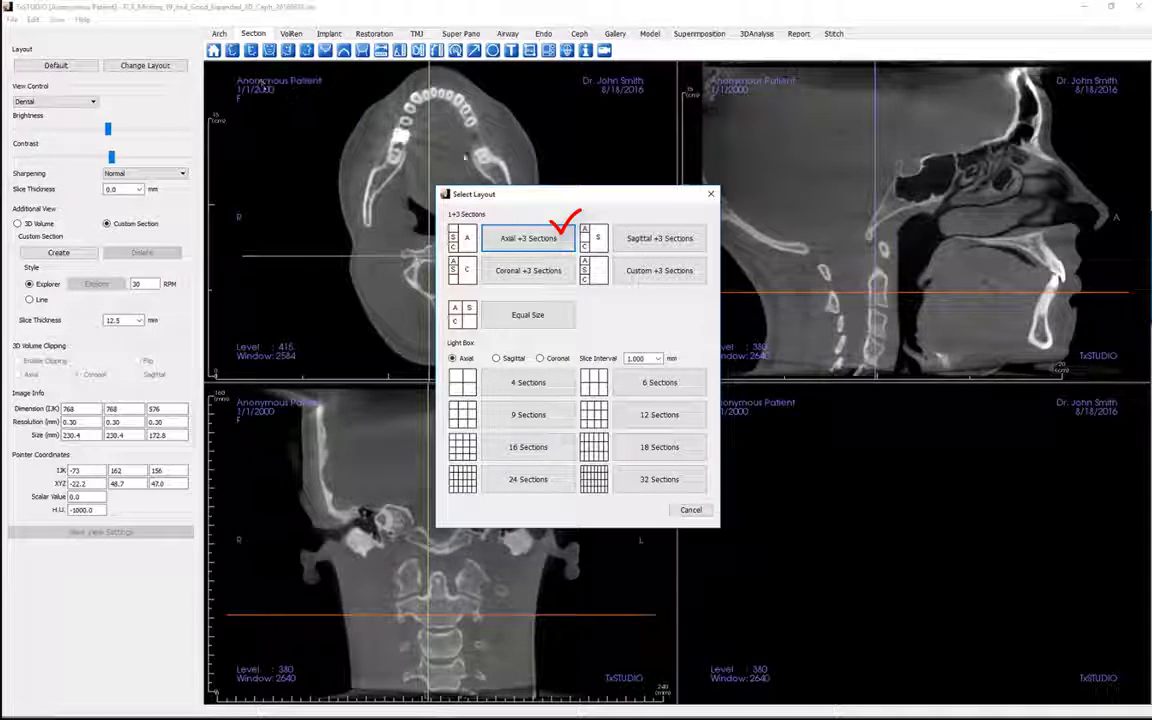
click(505, 241)
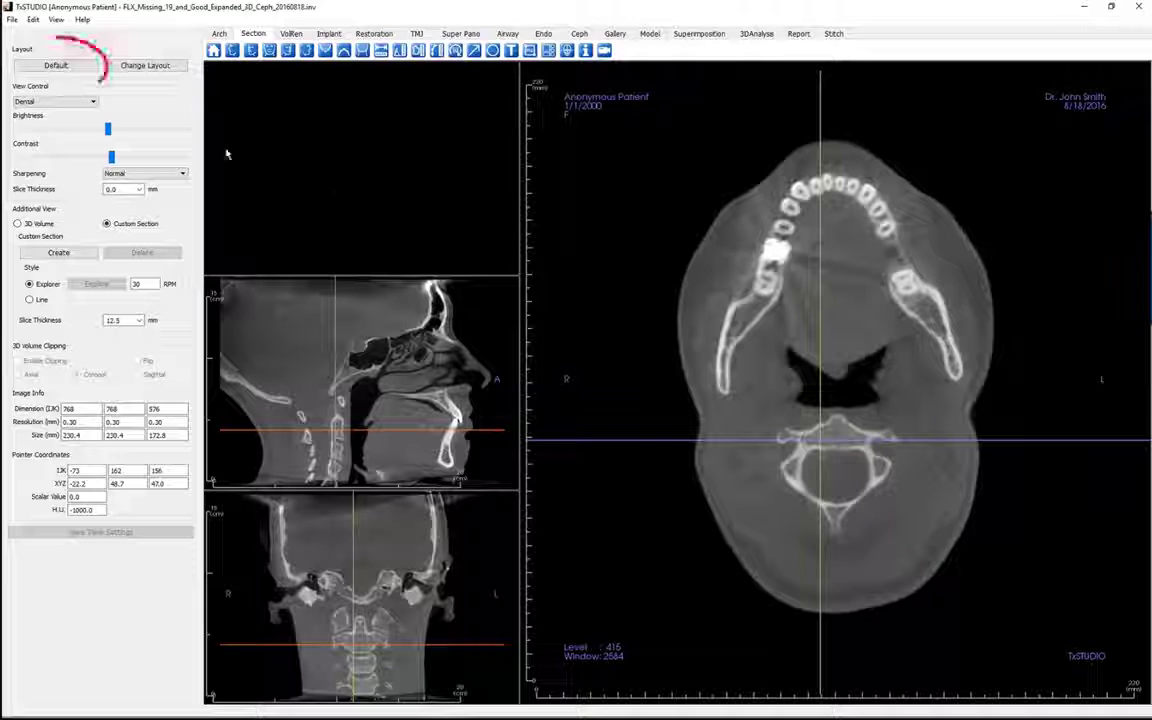
click(73, 66)
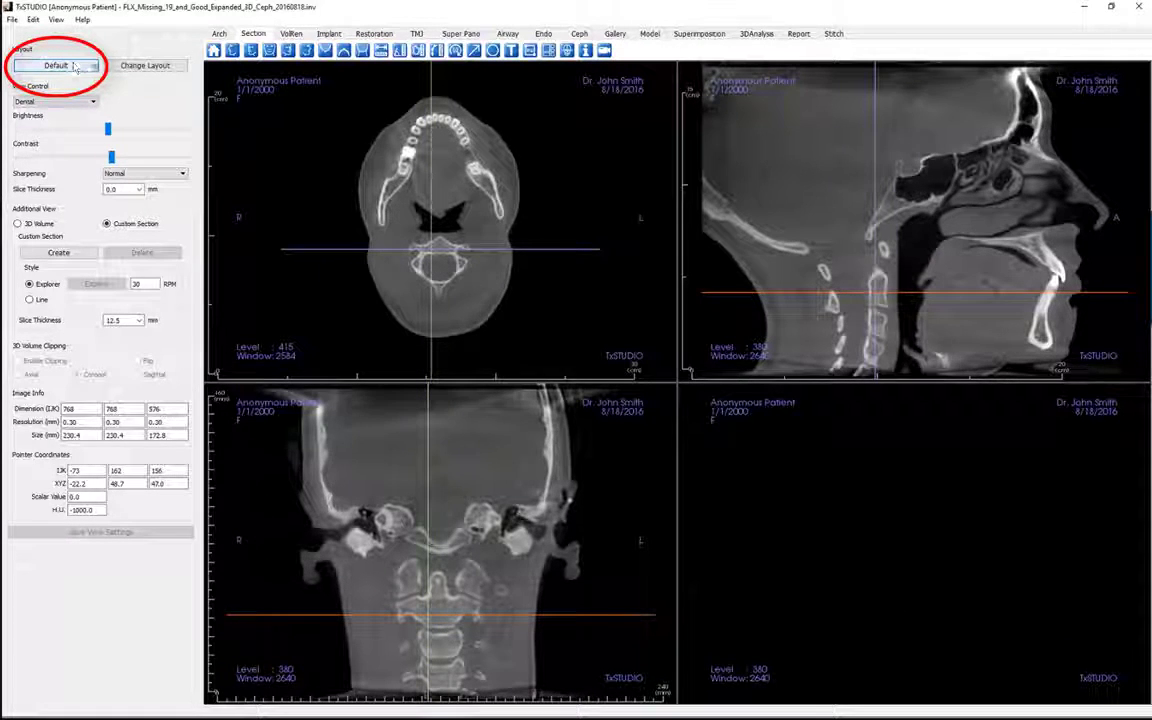
Show the axial slices in a 24-section light box, browse through them, and return to the default layout.
click(142, 64)
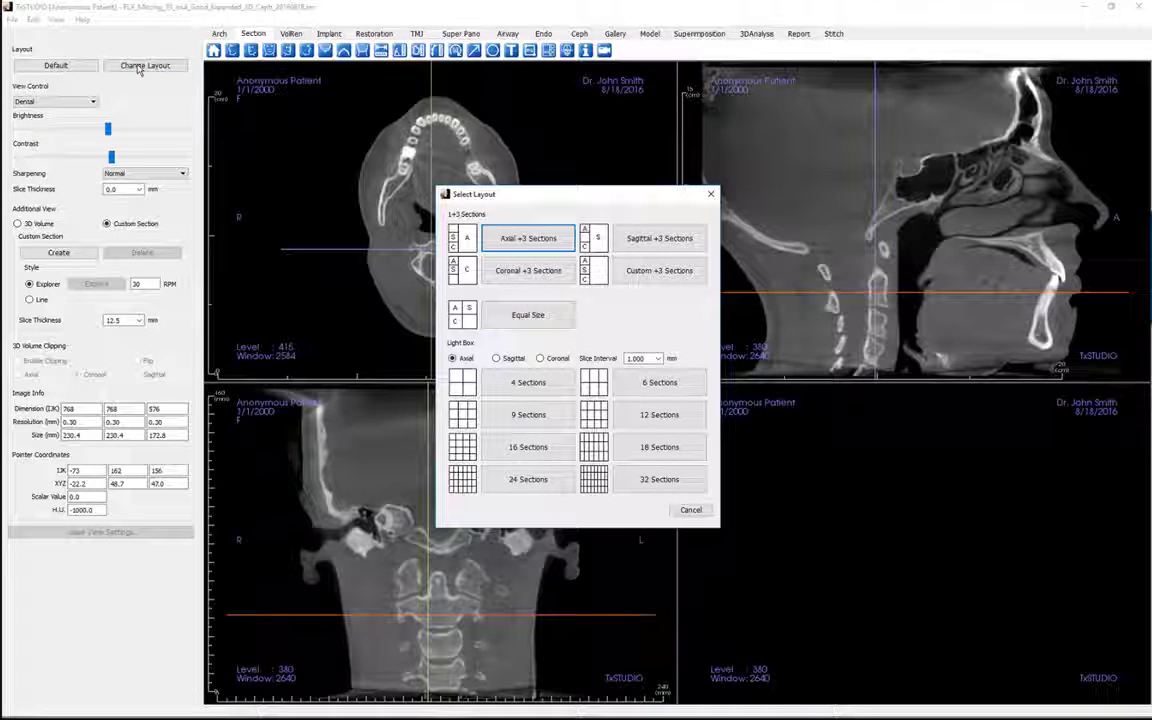
click(518, 481)
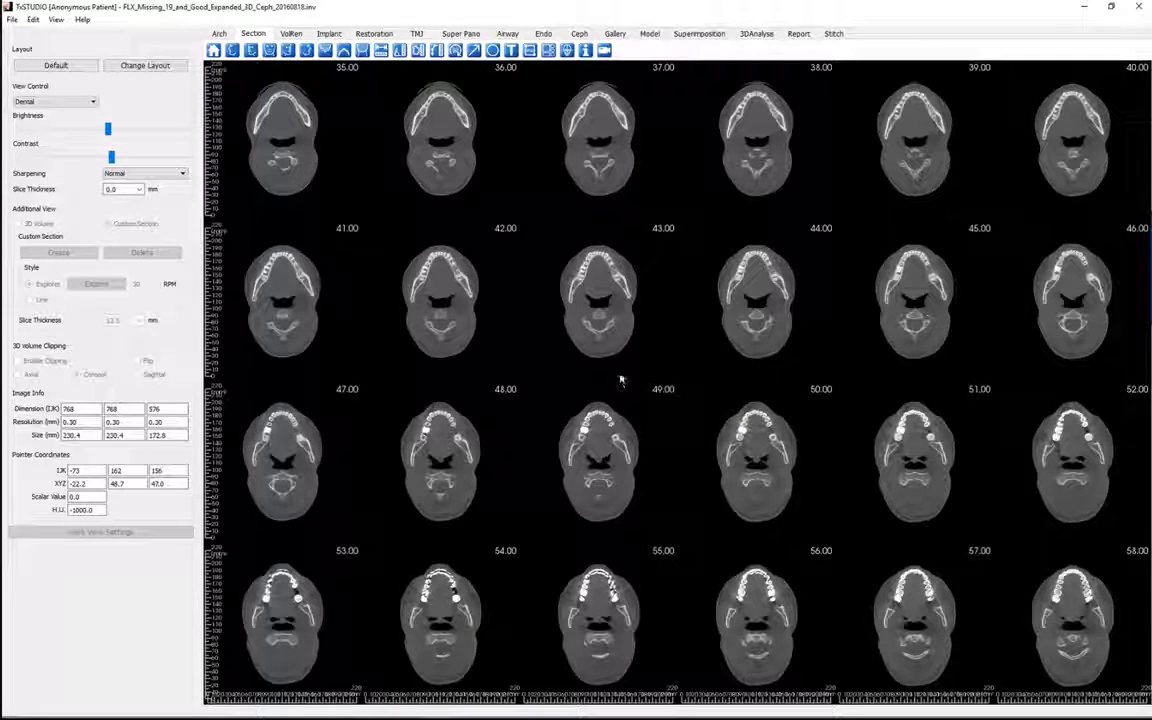
scroll(618, 377, up, 5)
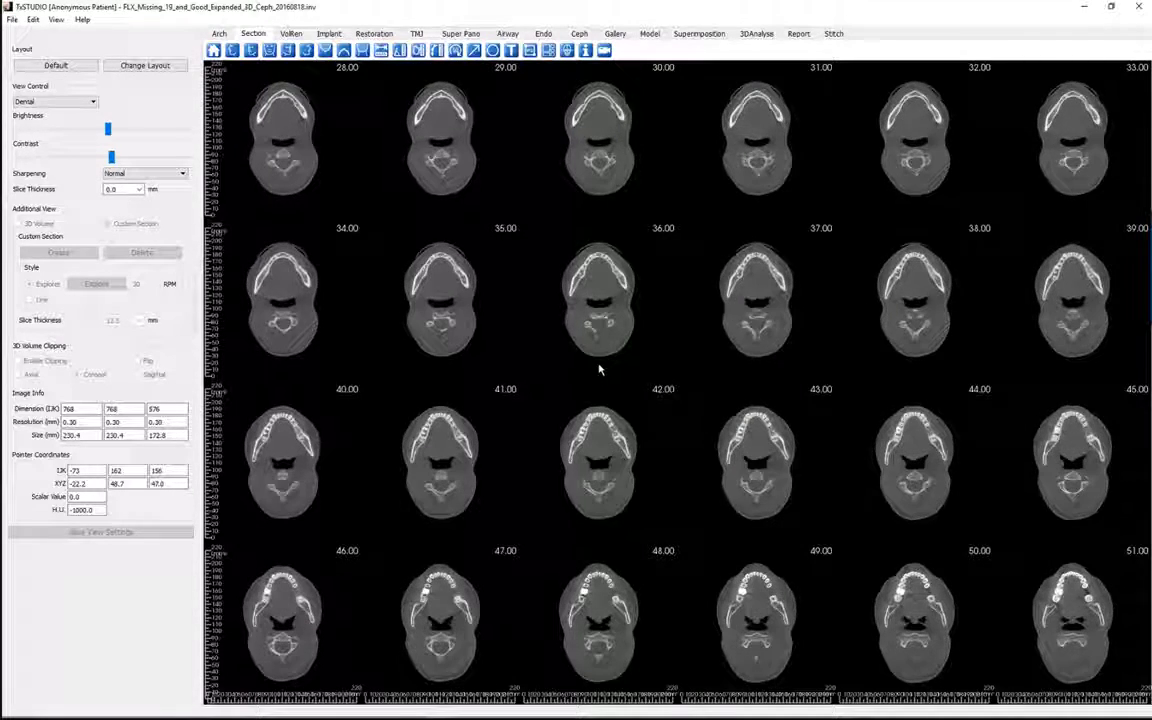
scroll(599, 368, down, 1)
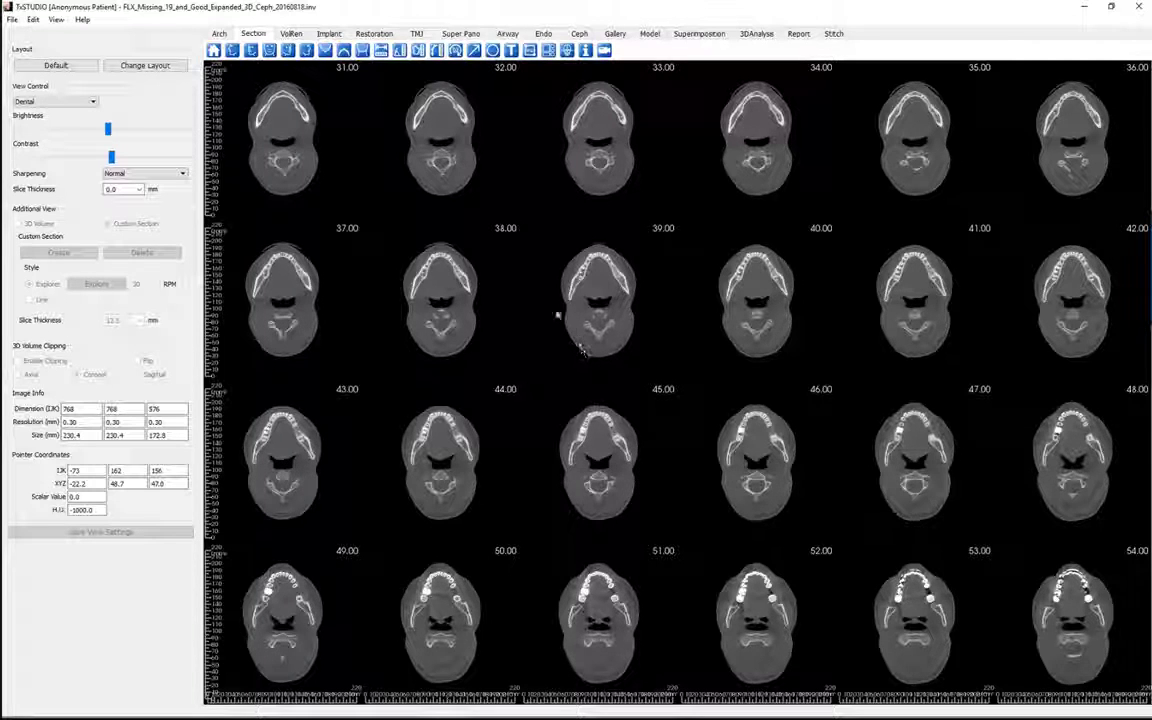
click(80, 65)
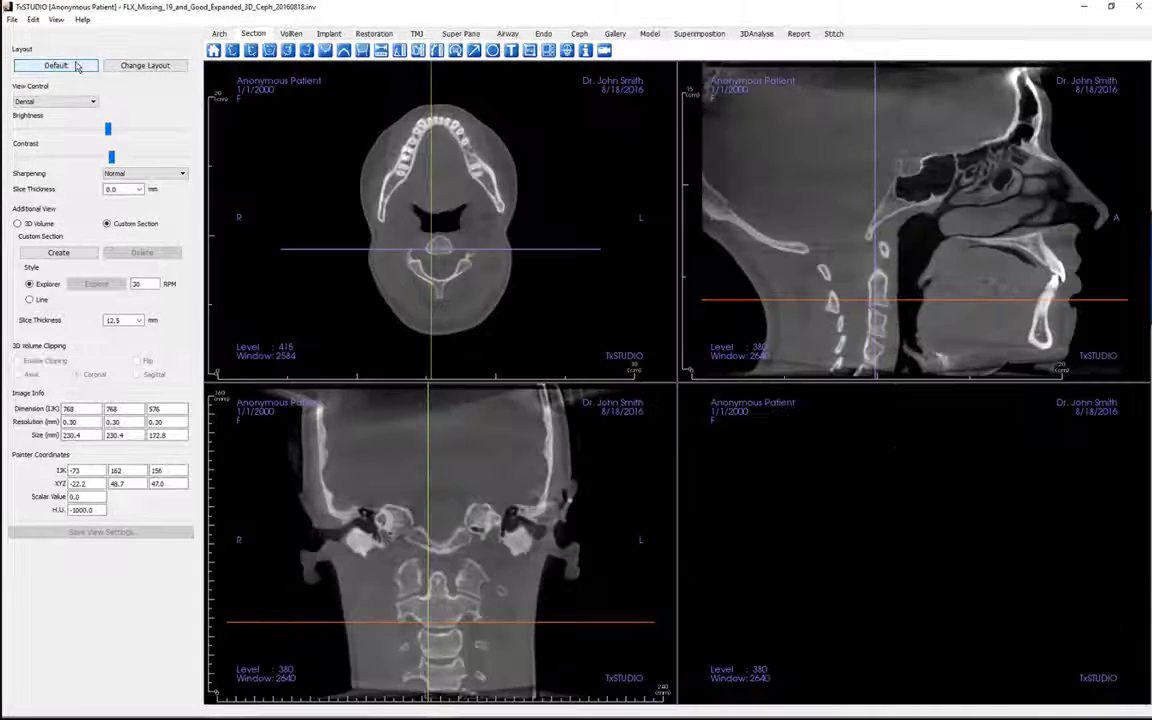
Examine the light box slice interval choices among the layout options and cancel without choosing a layout.
click(141, 66)
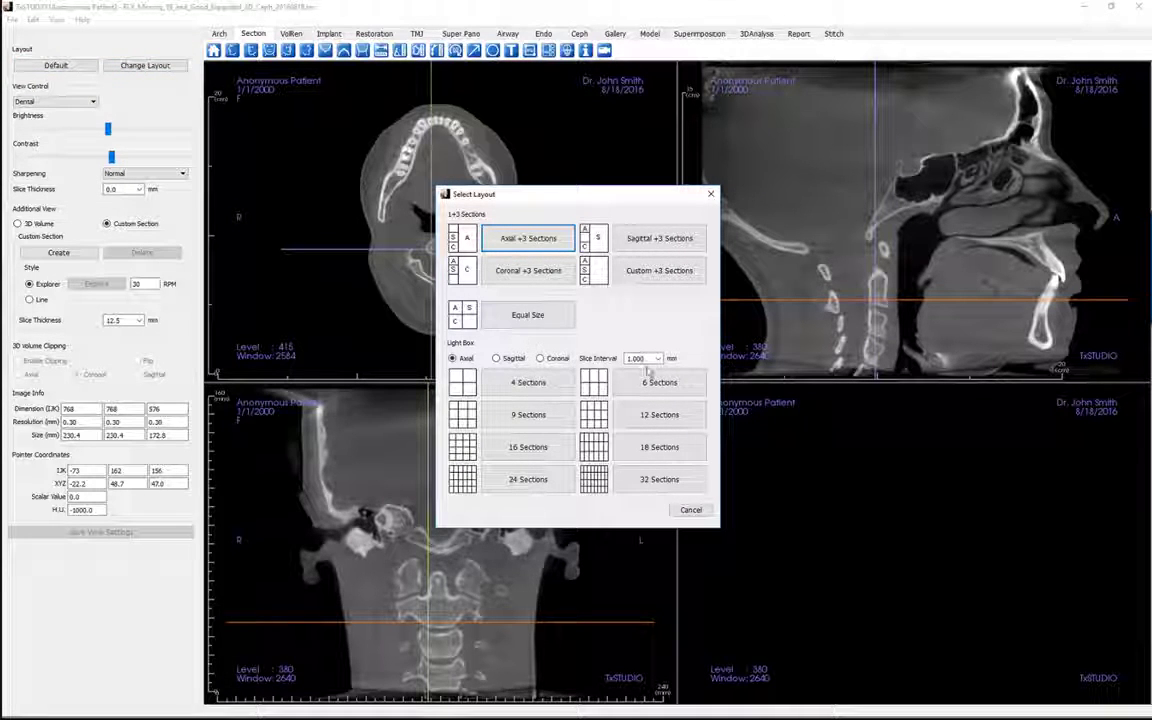
click(658, 359)
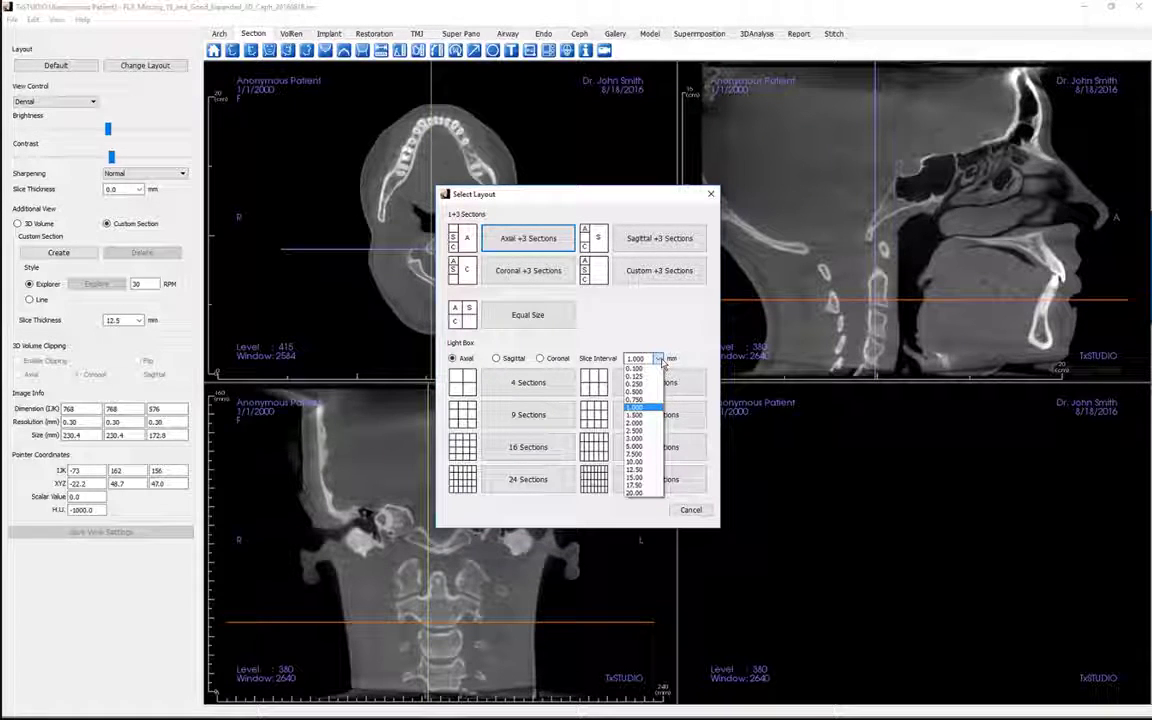
click(699, 339)
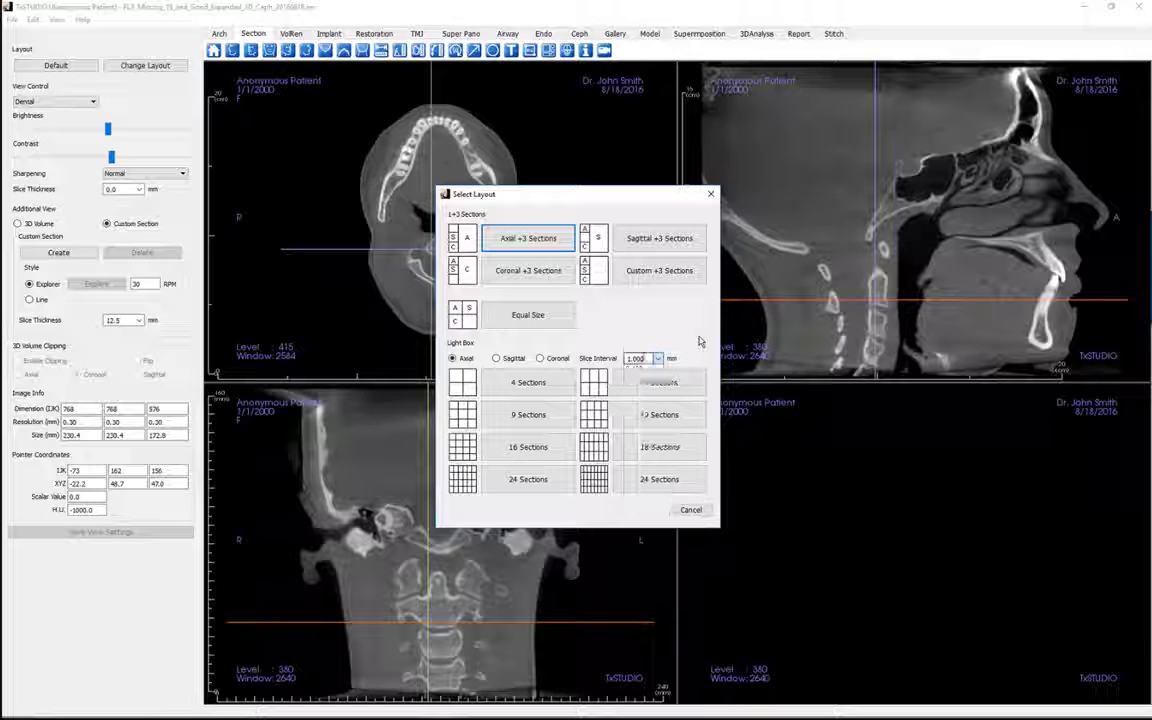
click(690, 510)
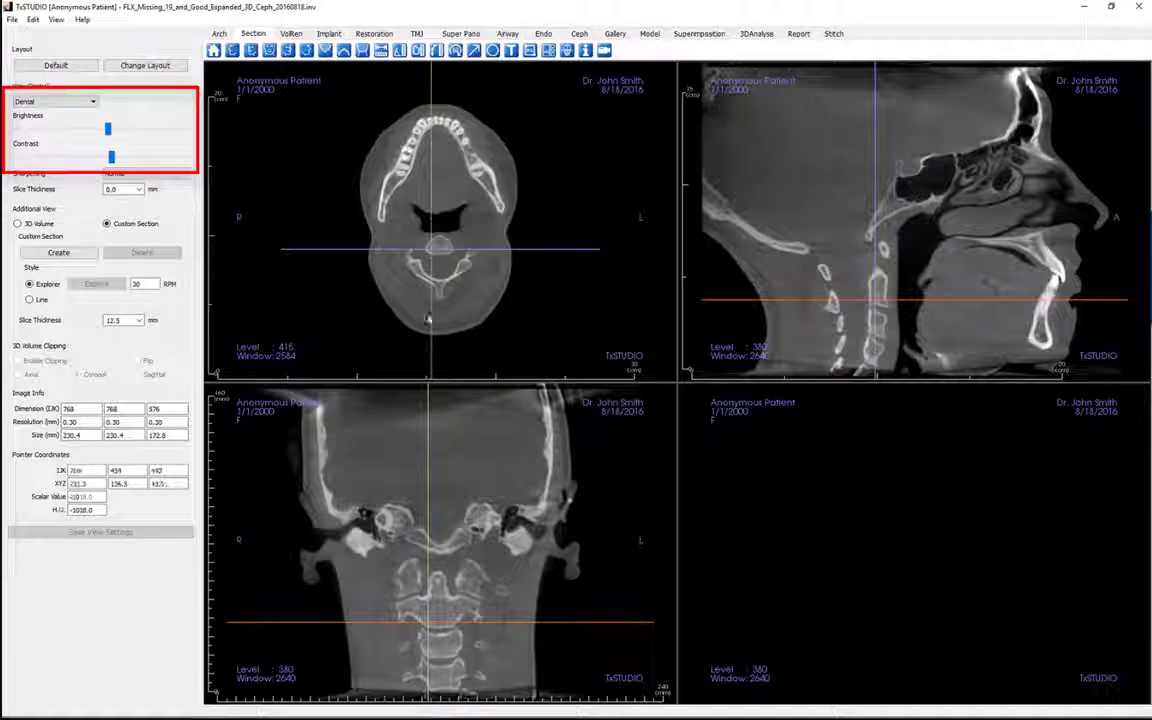
Apply Color Preset 1 to the section views and restore the Dental preset.
click(95, 103)
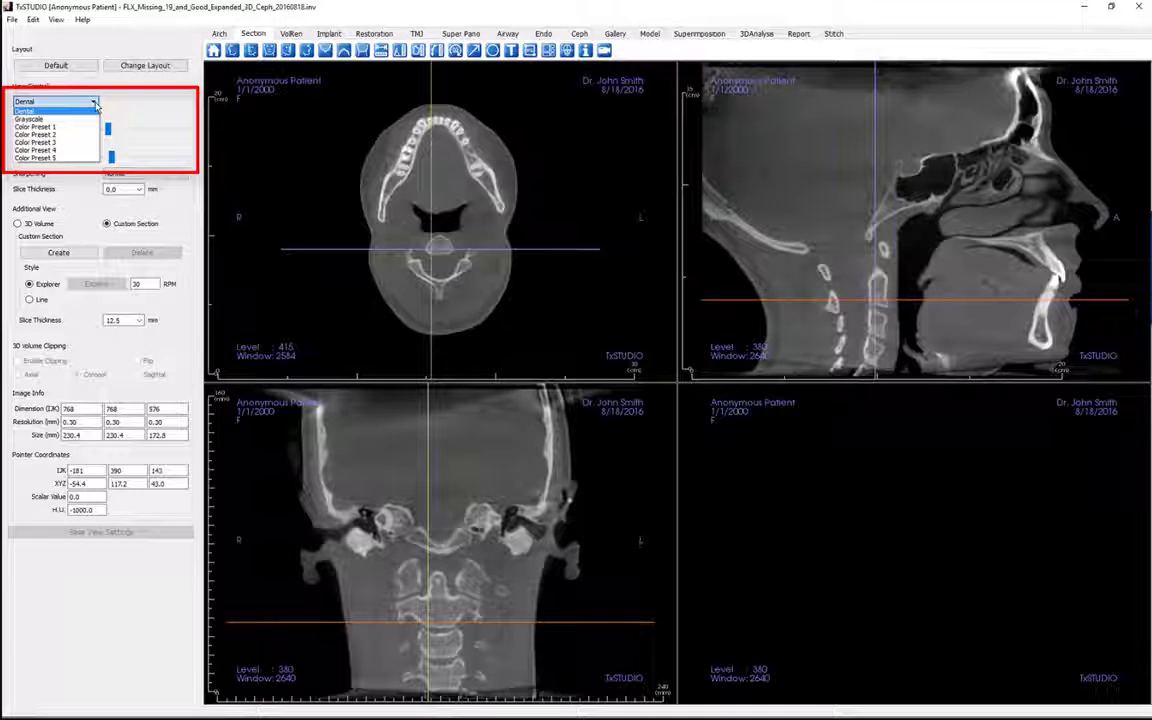
click(48, 127)
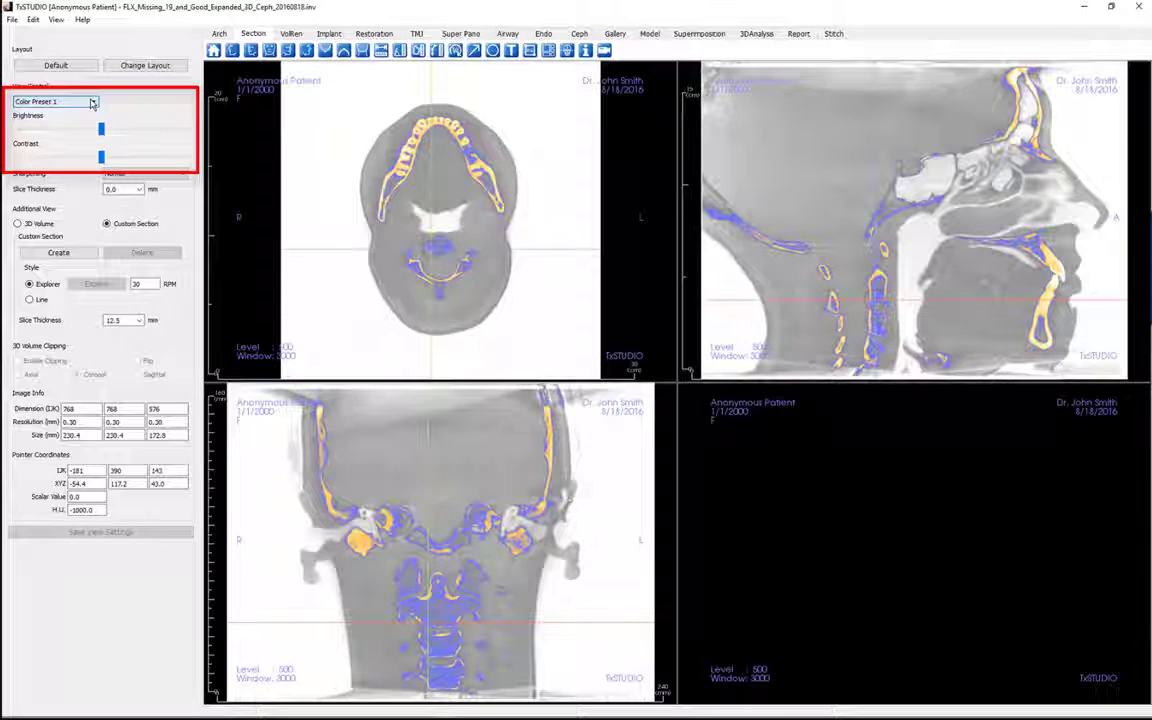
click(92, 103)
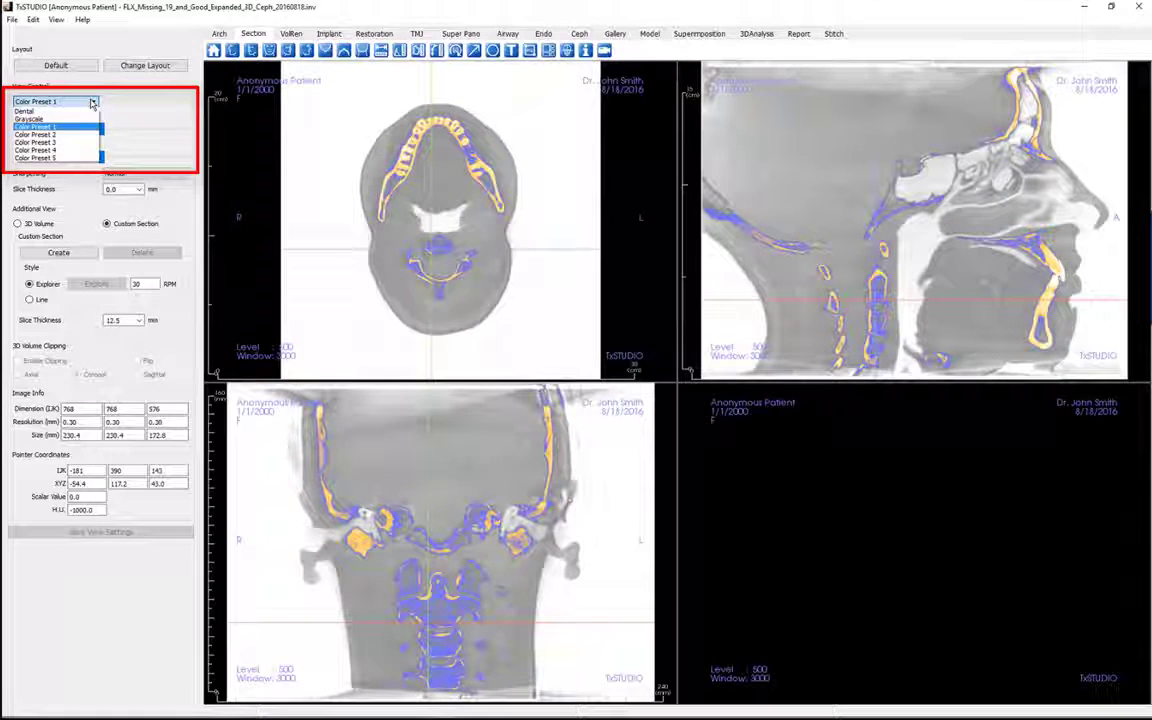
click(45, 111)
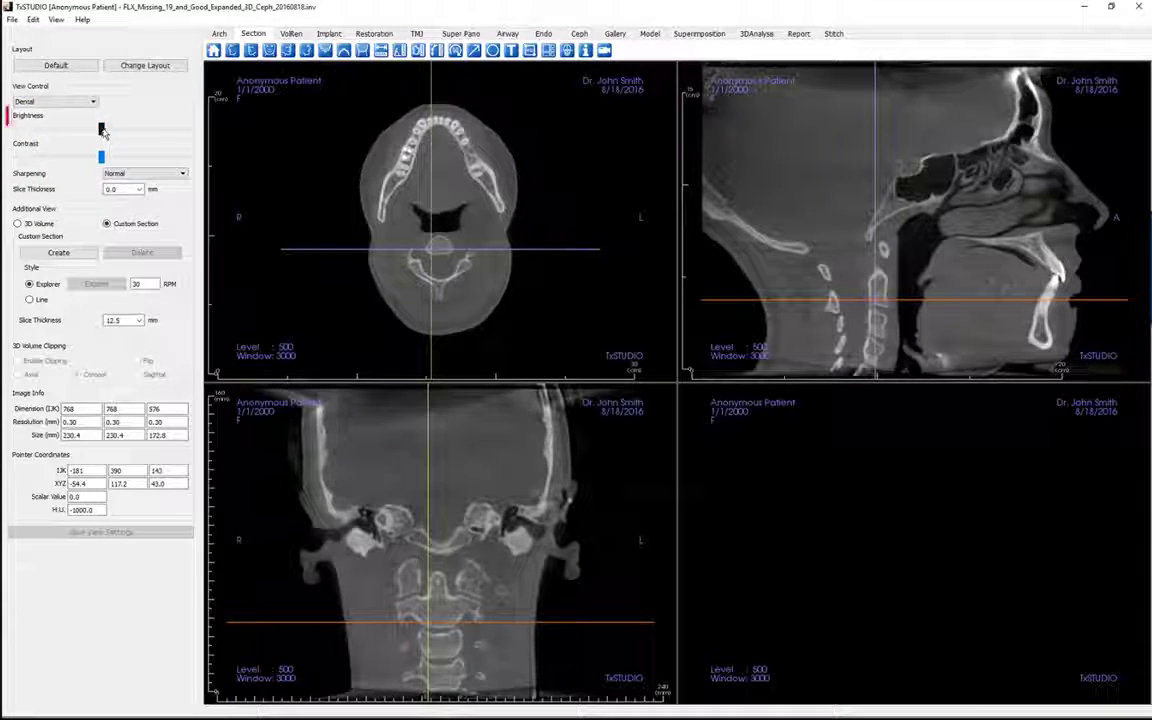
Adjust brightness and contrast to level 410 and window 2700 in all sections, then fine-tune the axial view to level 325 and window 2663.
drag(104, 129, 111, 161)
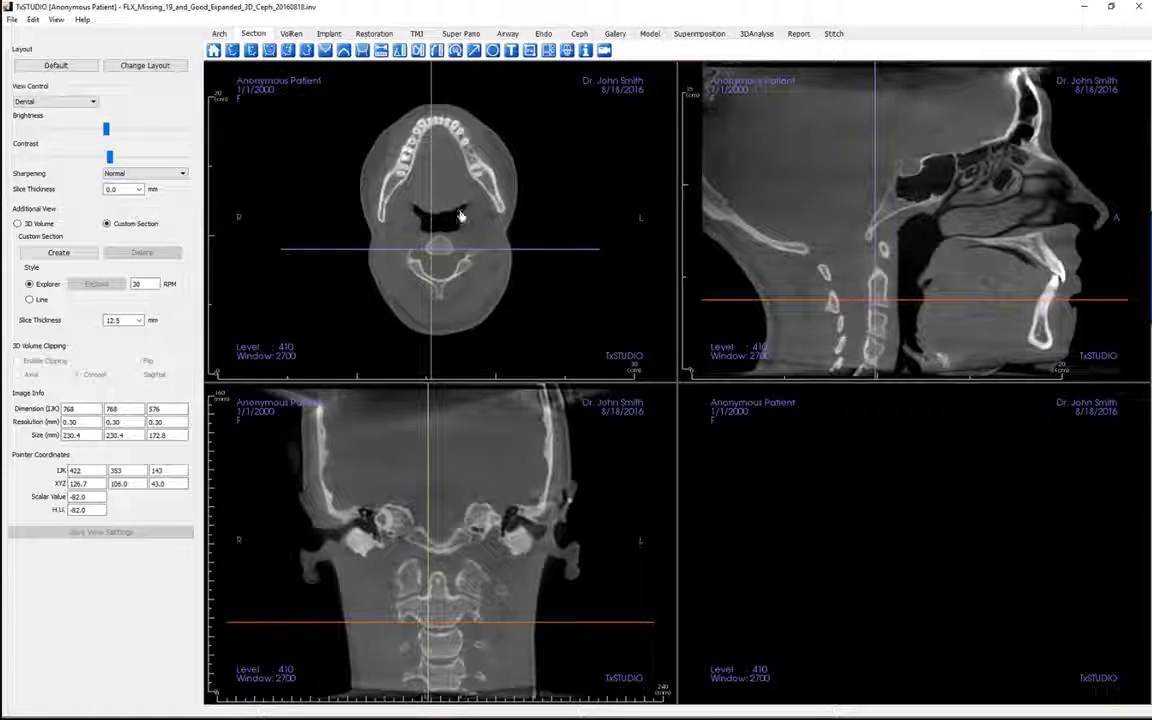
drag(462, 216, 453, 191)
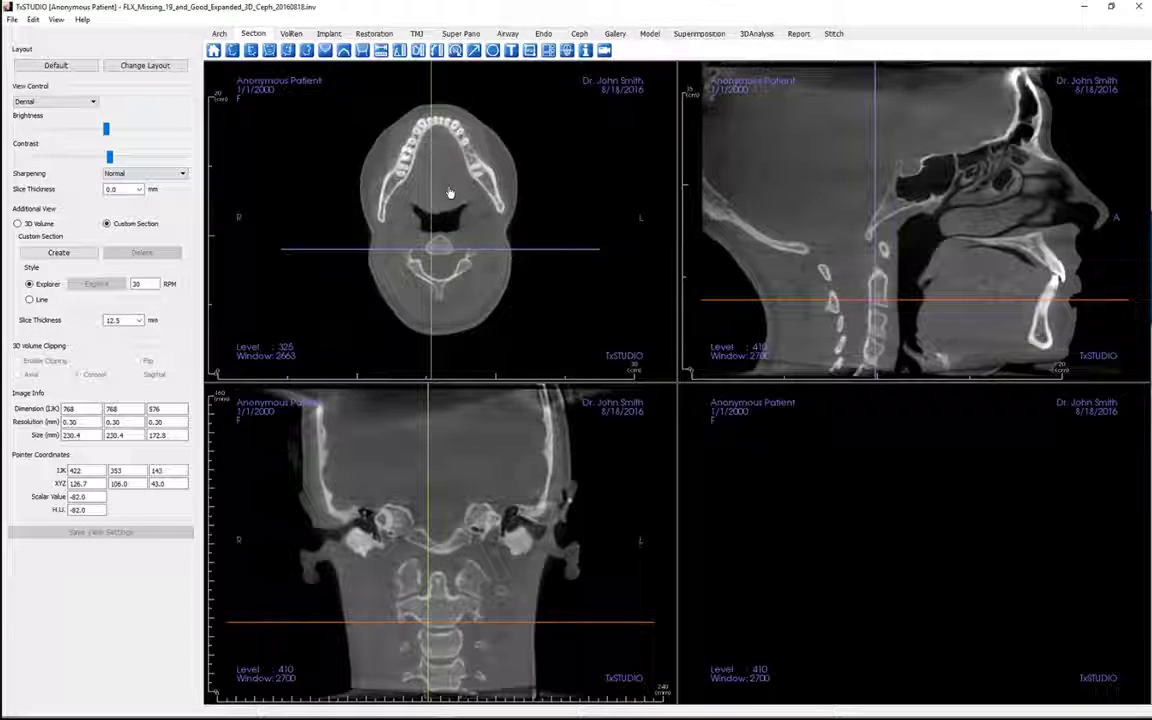
scroll(490, 270, up, 5)
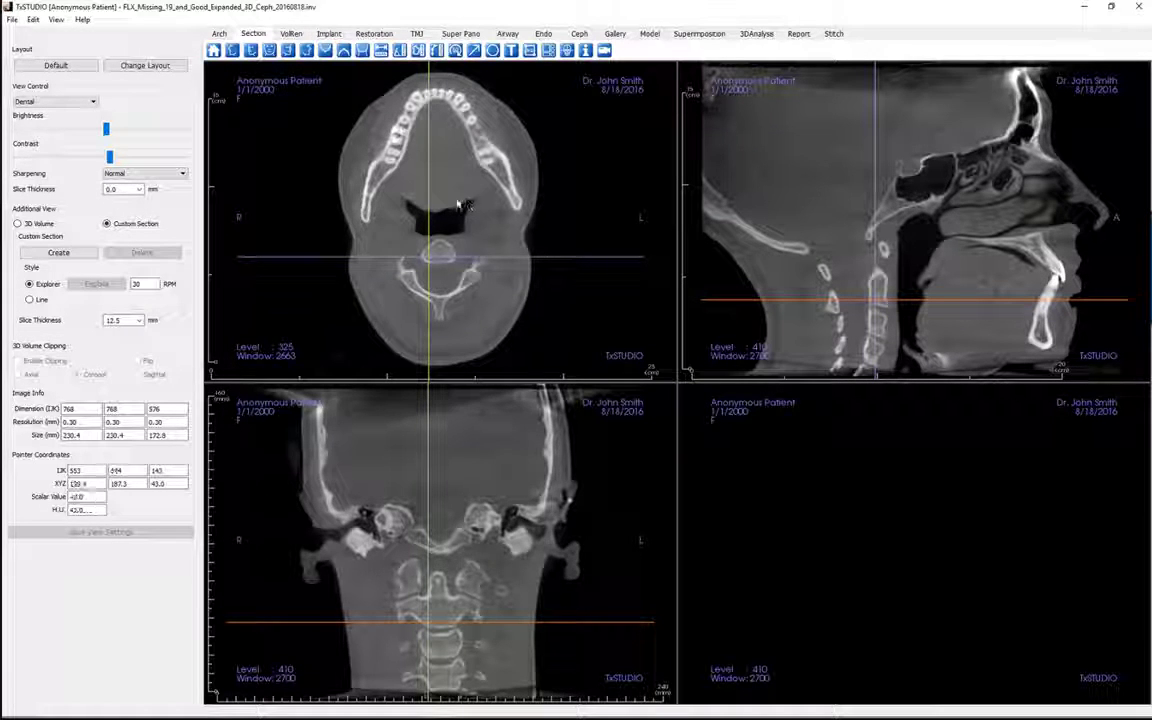
Set the section views' sharpening to Hard and enter a custom slice thickness of 12 mm.
click(181, 176)
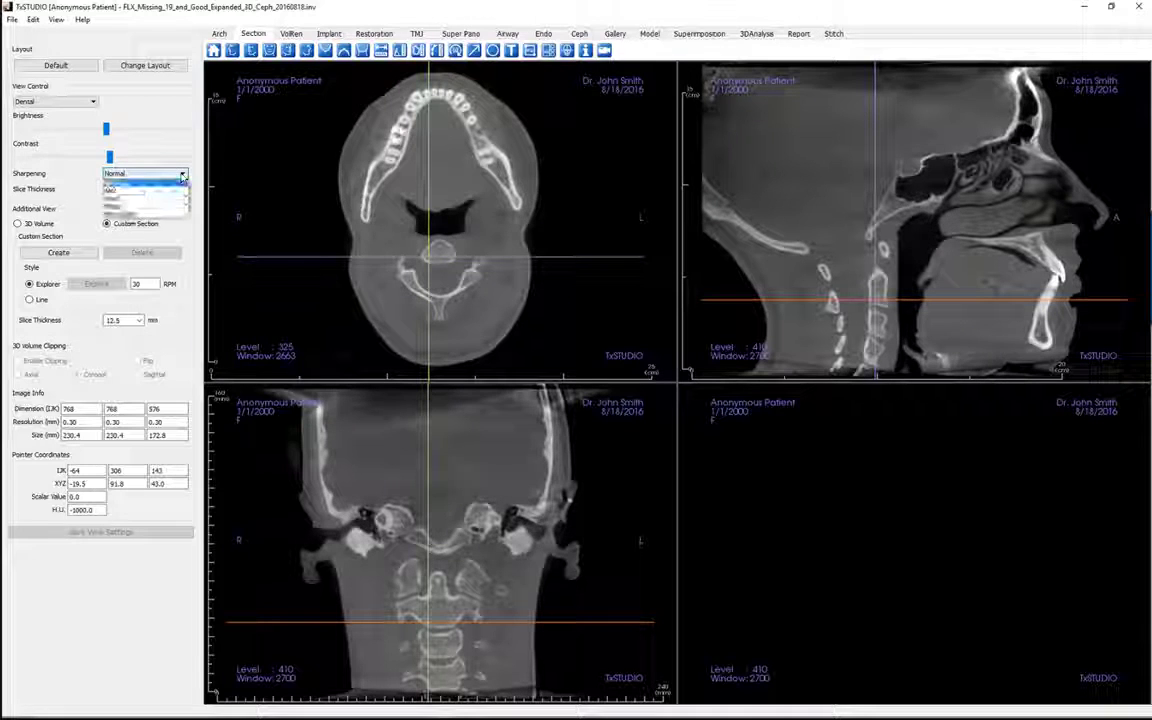
click(120, 198)
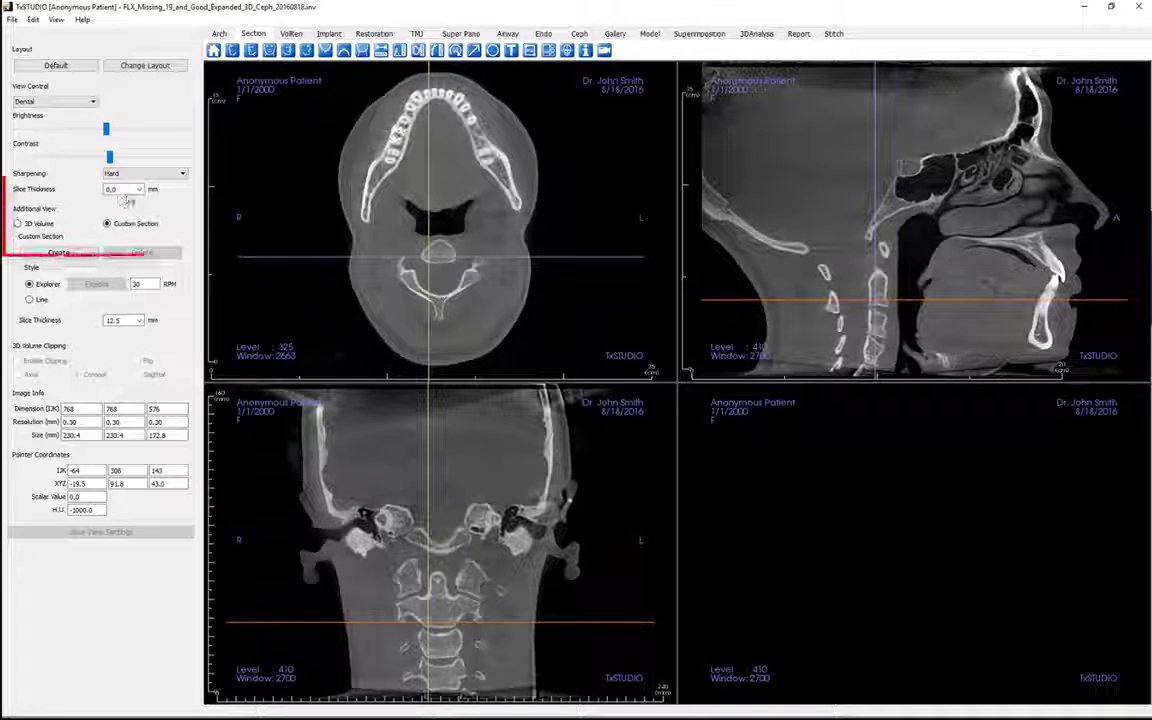
click(140, 190)
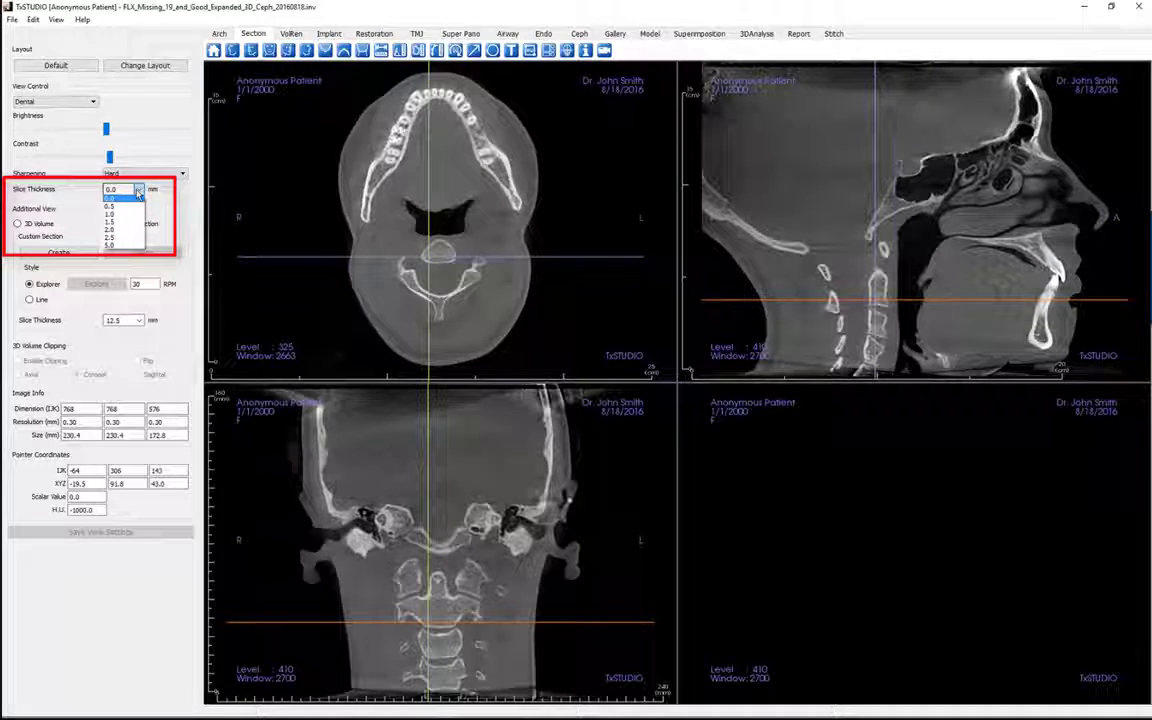
click(124, 190)
drag(121, 190, 93, 190)
text(12)
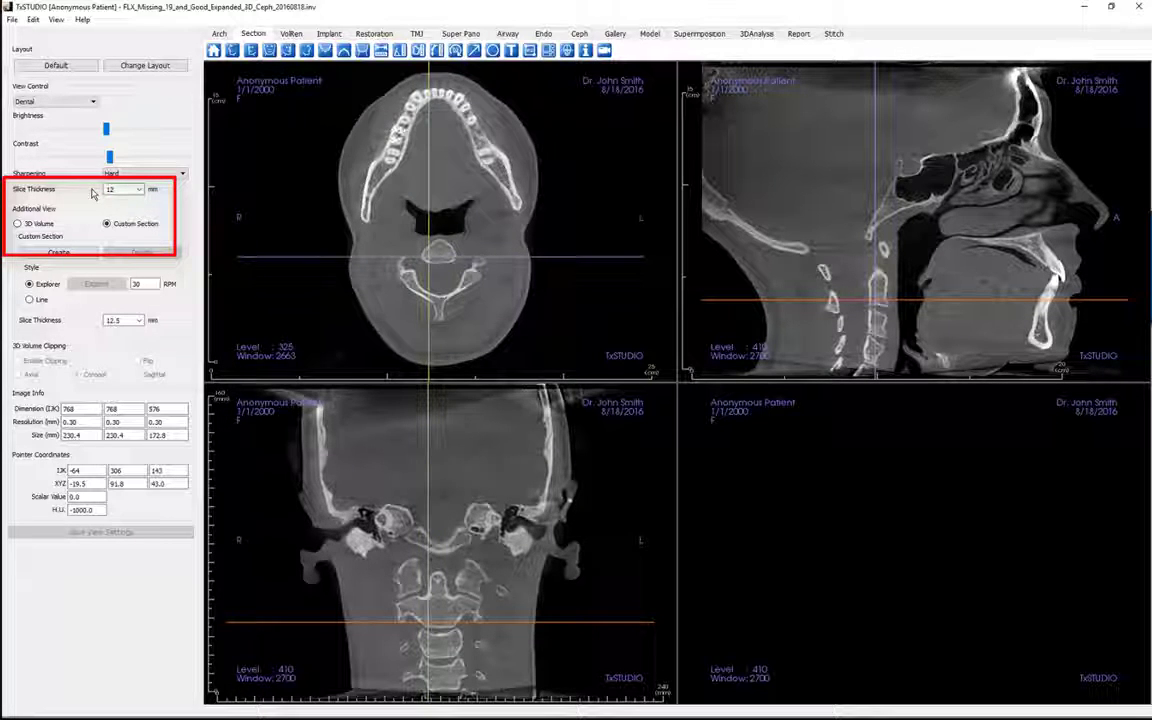
key(Return)
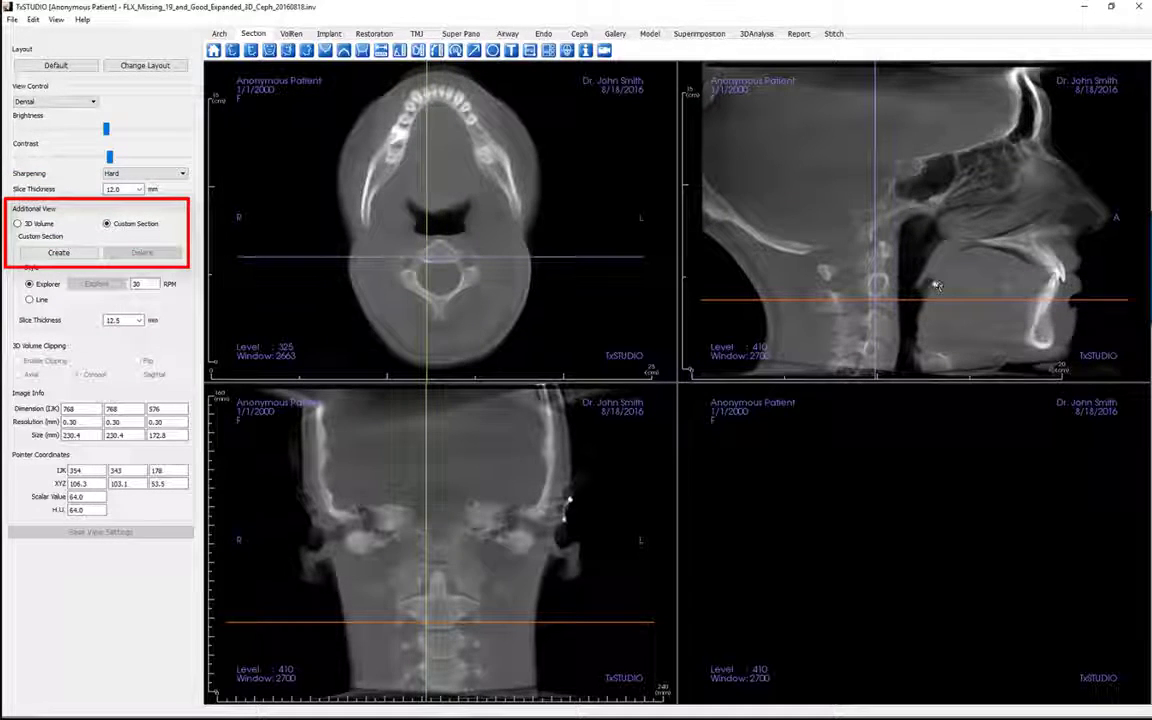
Browse through the thick sagittal slices and set the slice thickness back to 0.0 mm.
scroll(935, 285, down, 8)
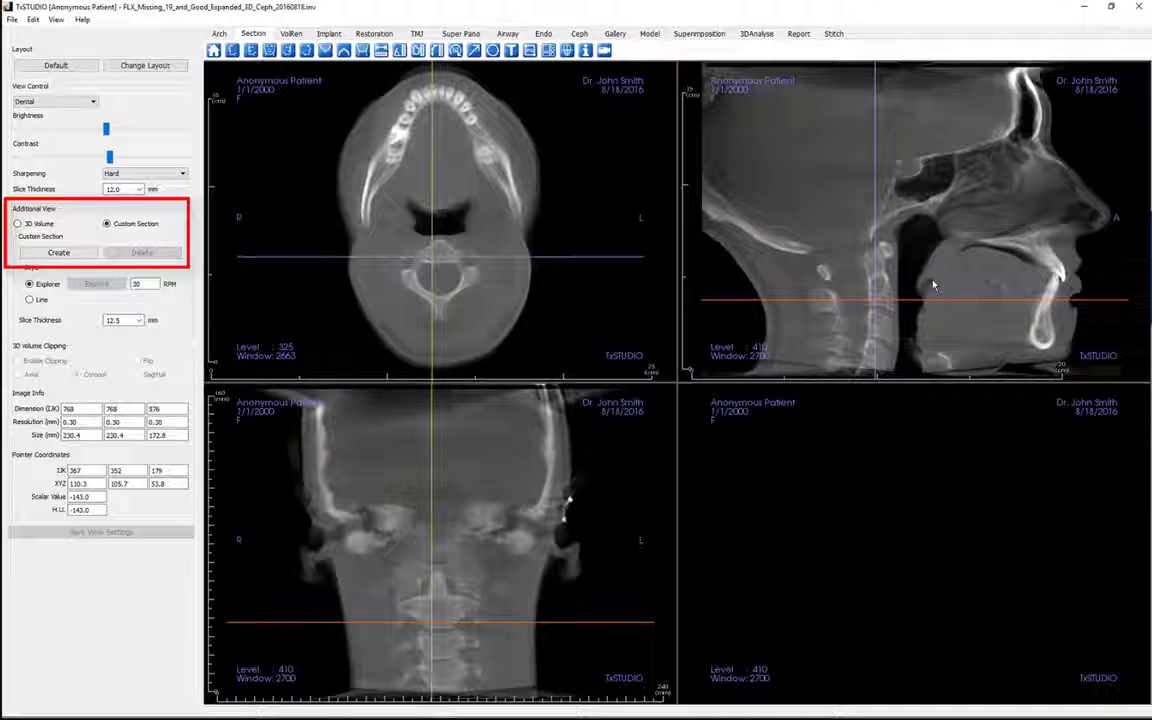
click(139, 189)
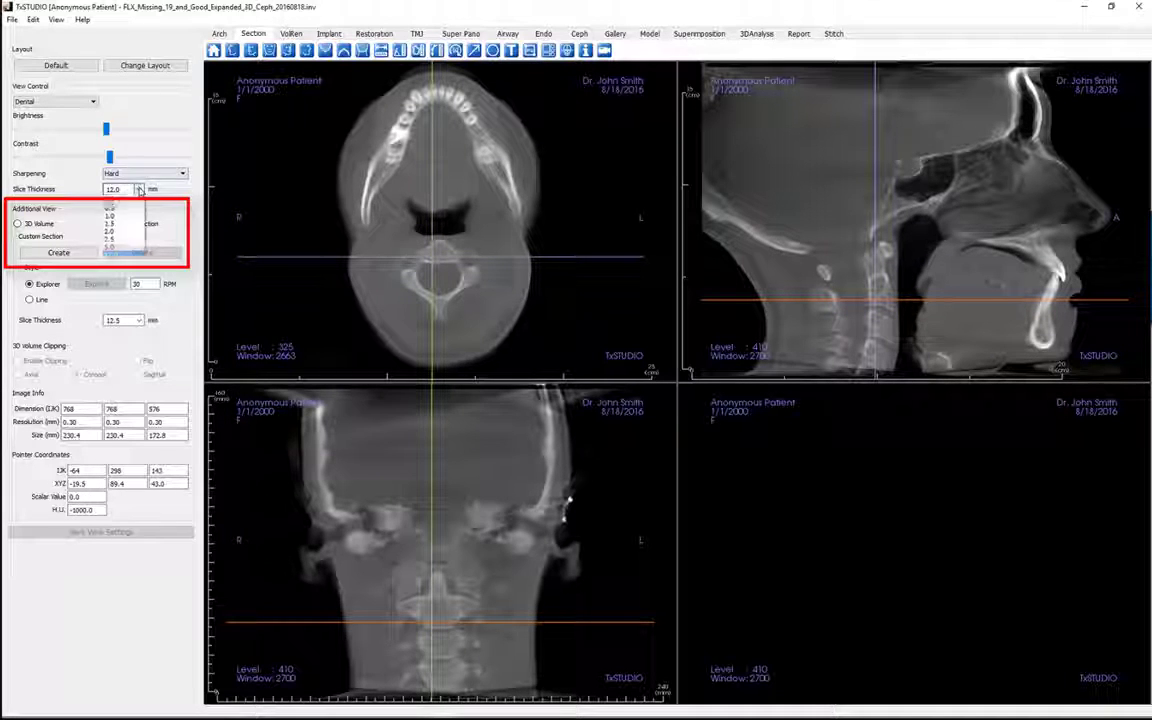
click(112, 205)
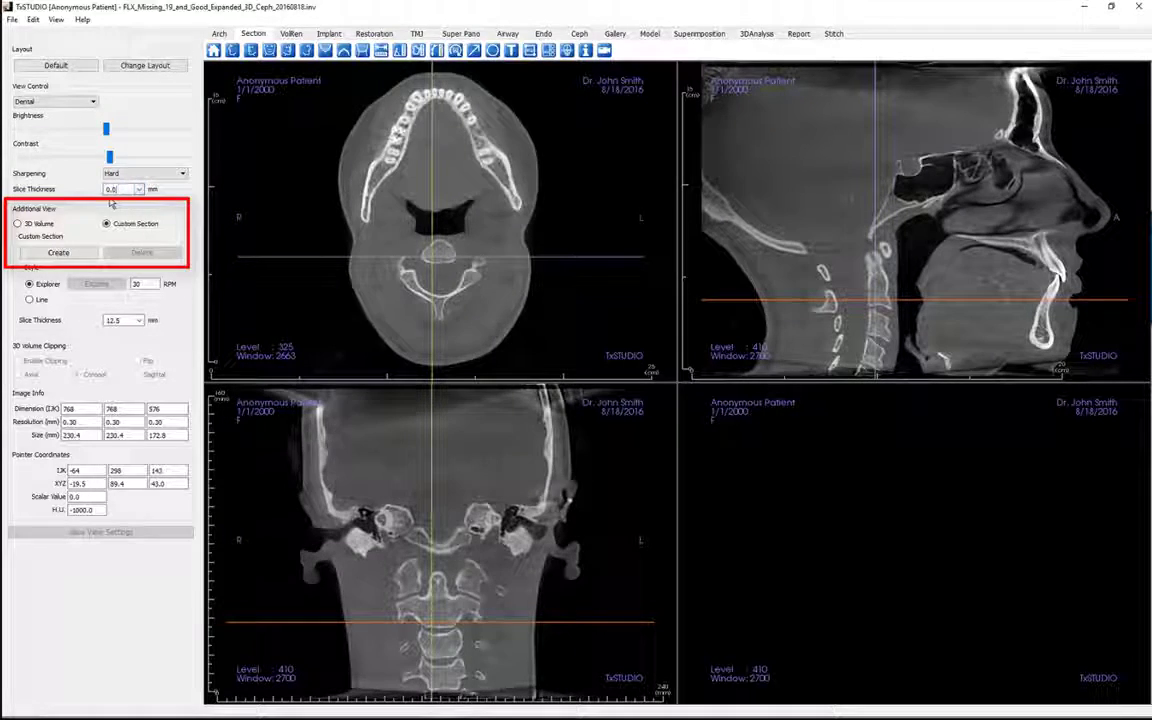